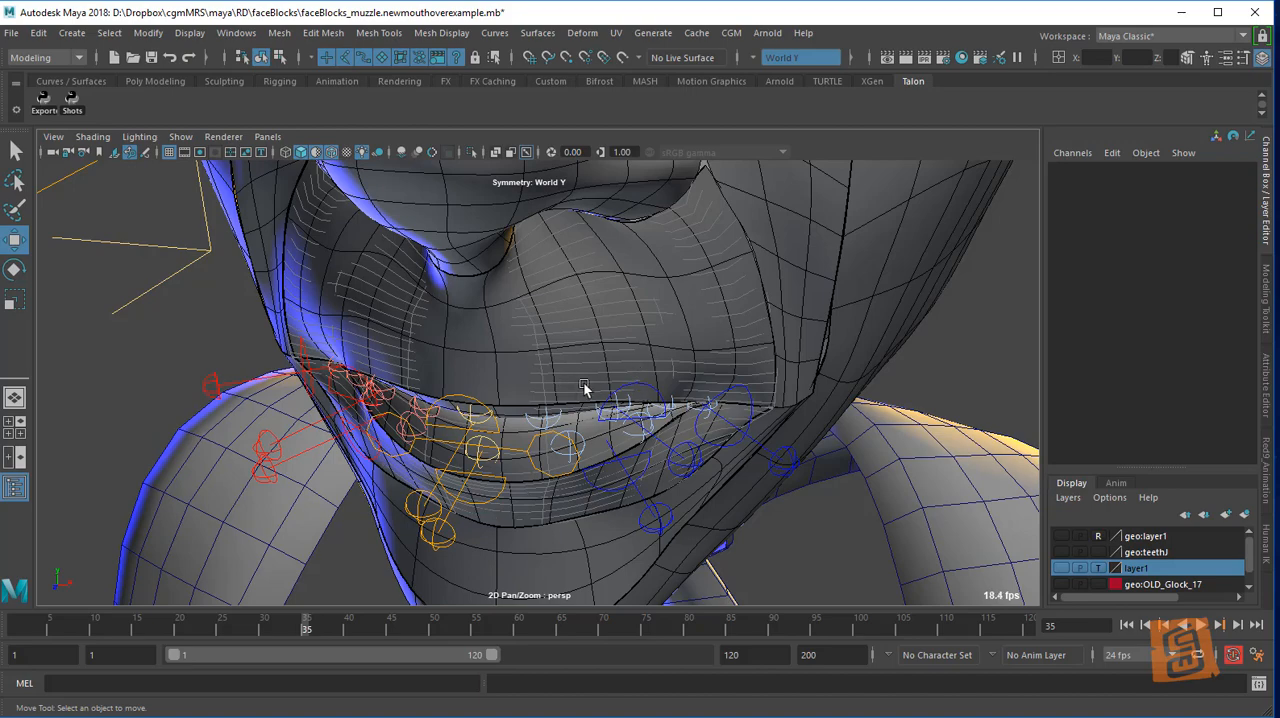
Examine the lip control handles around the mouth from the front, the side and below
{"action": "left_click_drag", "start_coordinate": [732, 386], "coordinate": [789, 364], "text": "alt"}
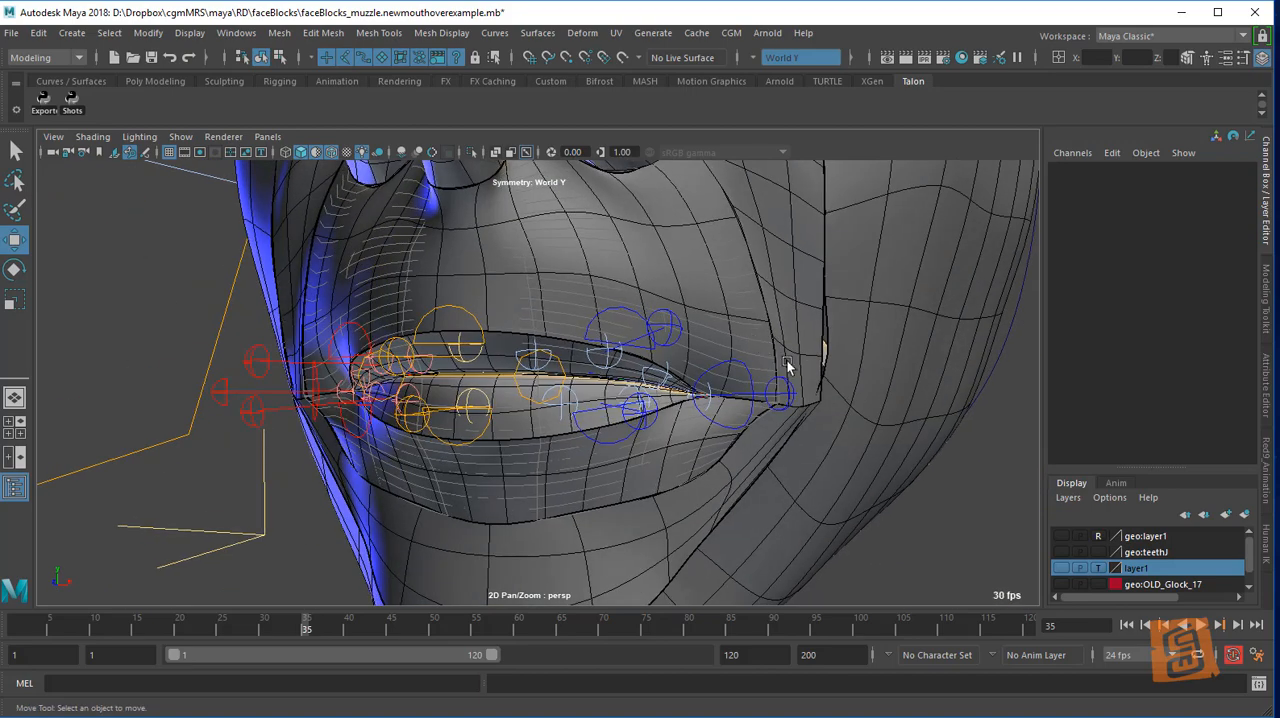
{"action": "right_click_drag", "start_coordinate": [789, 364], "coordinate": [820, 363], "text": "alt"}
{"action": "middle_click_drag", "start_coordinate": [820, 363], "coordinate": [789, 394], "text": "alt"}
{"action": "left_click_drag", "start_coordinate": [789, 392], "coordinate": [615, 392], "text": "alt"}
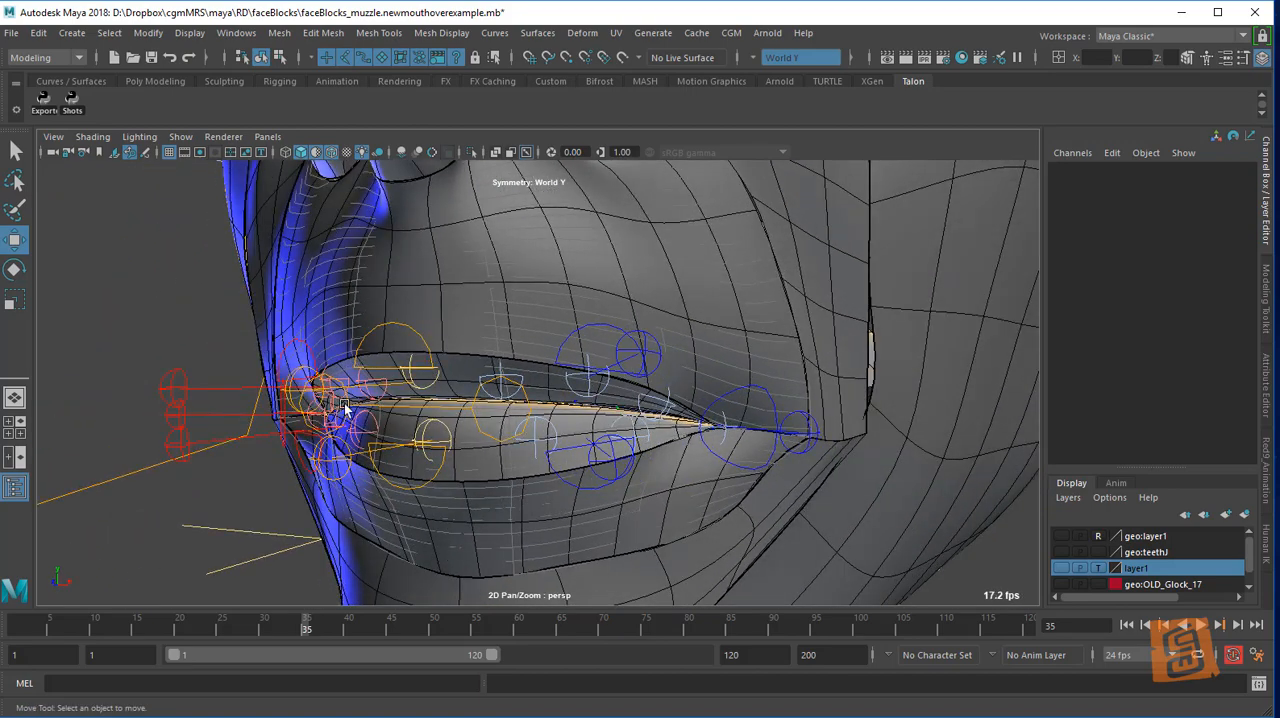
{"action": "left_click_drag", "start_coordinate": [703, 358], "coordinate": [576, 383], "text": "alt"}
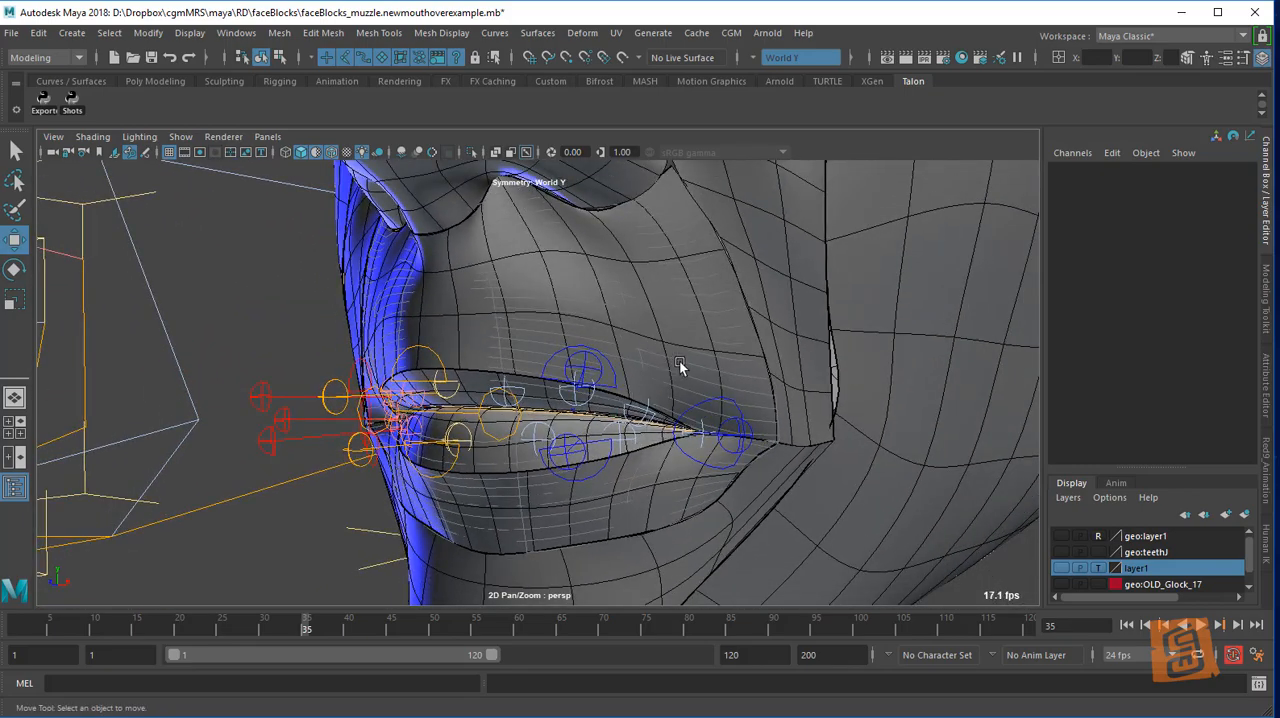
{"action": "left_click_drag", "start_coordinate": [679, 360], "coordinate": [438, 430], "text": "alt"}
Switch the viewport display of controllers on and back off
{"action": "left_click", "coordinate": [181, 136]}
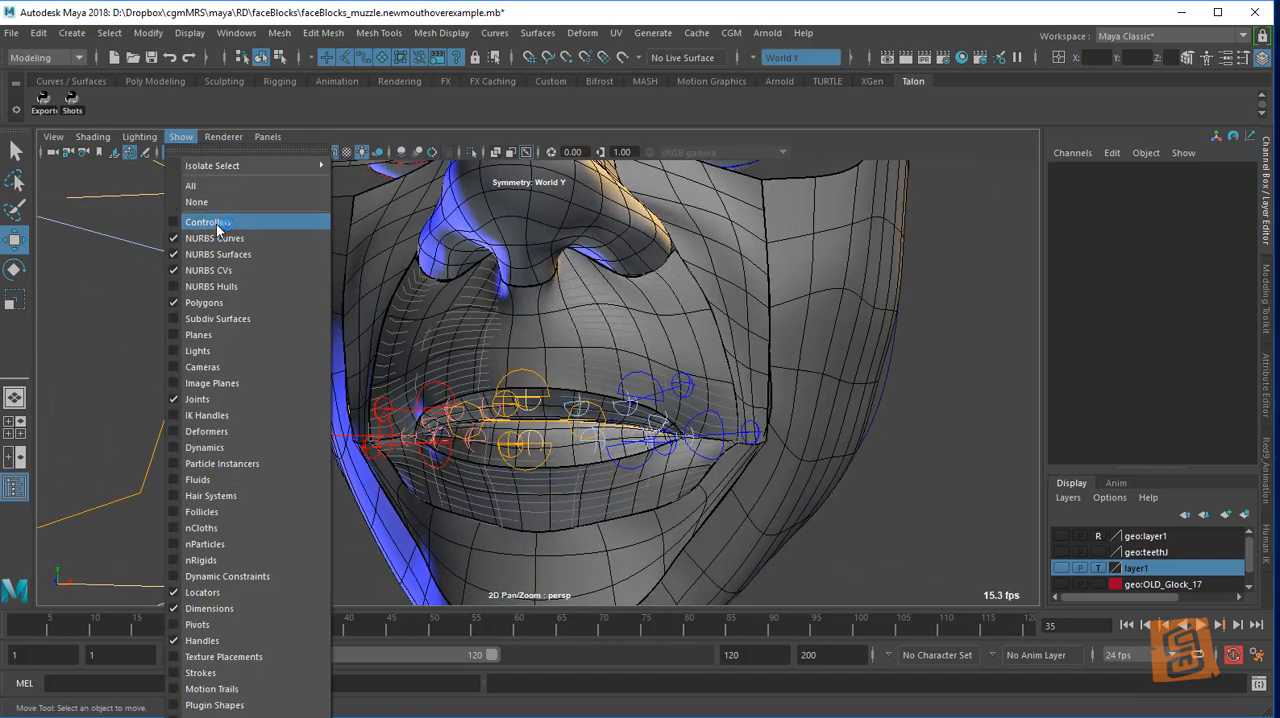
{"action": "left_click", "coordinate": [217, 222]}
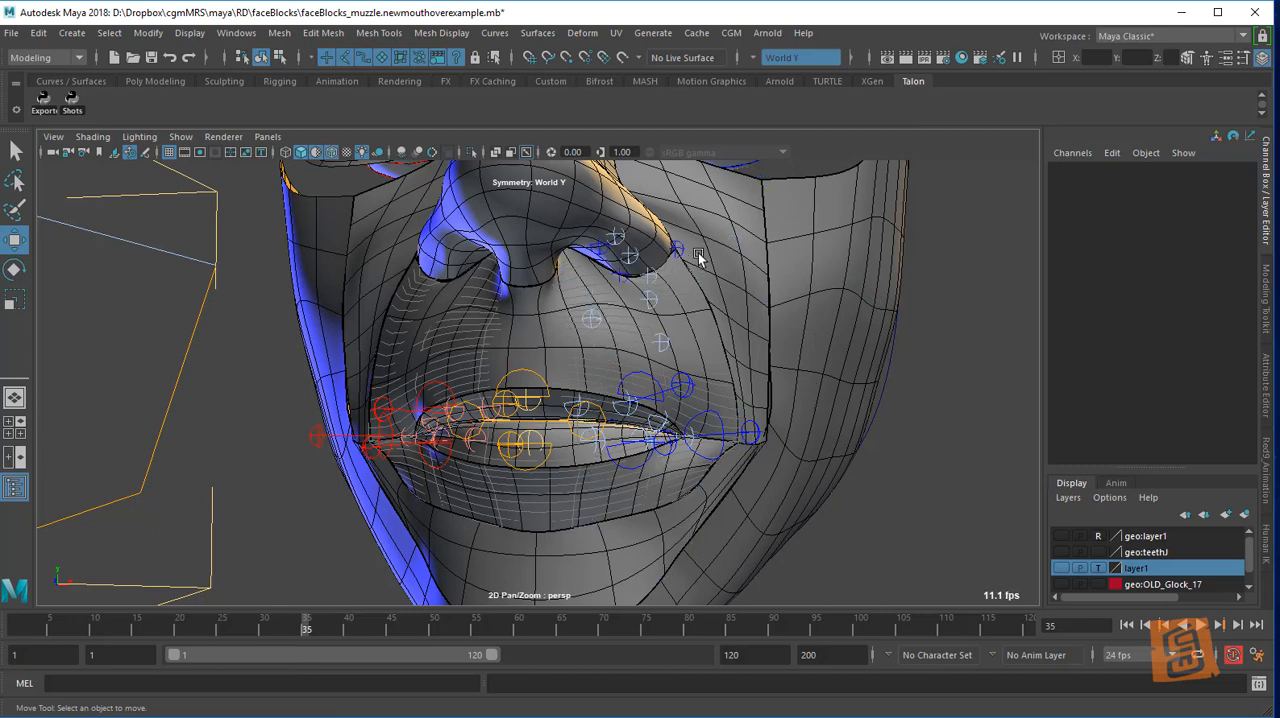
{"action": "left_click", "coordinate": [181, 136]}
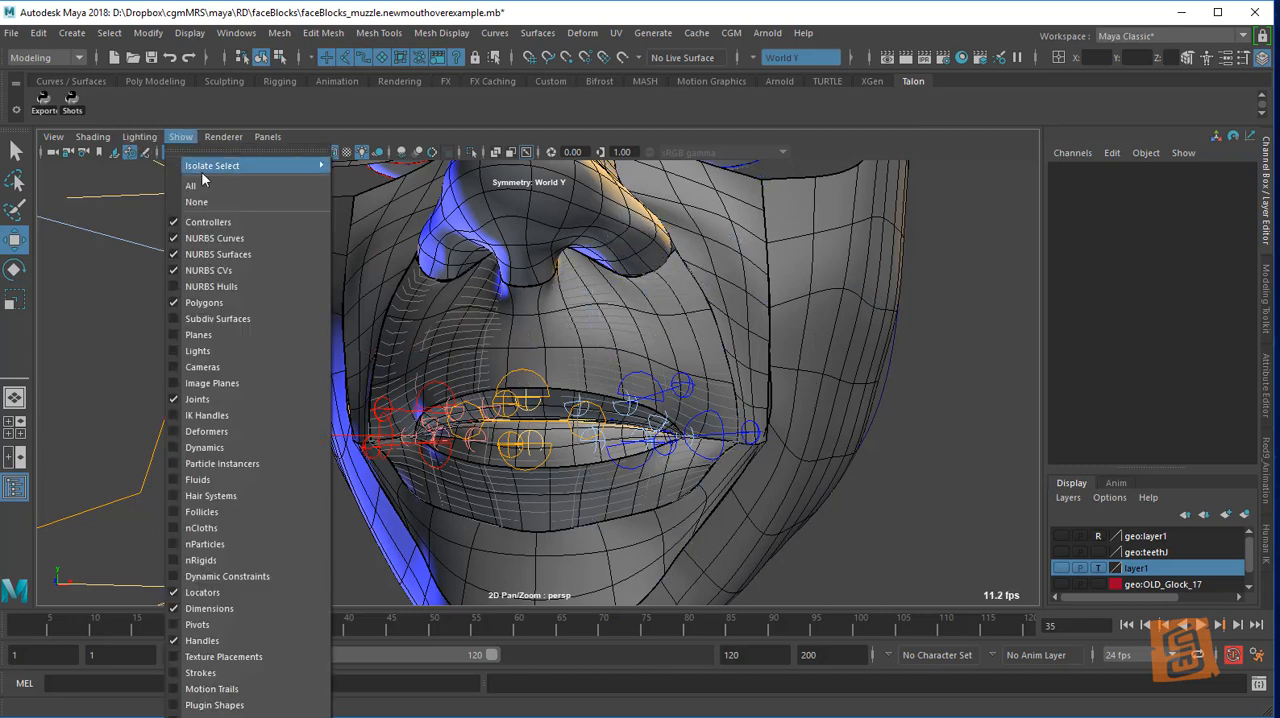
{"action": "left_click", "coordinate": [209, 224]}
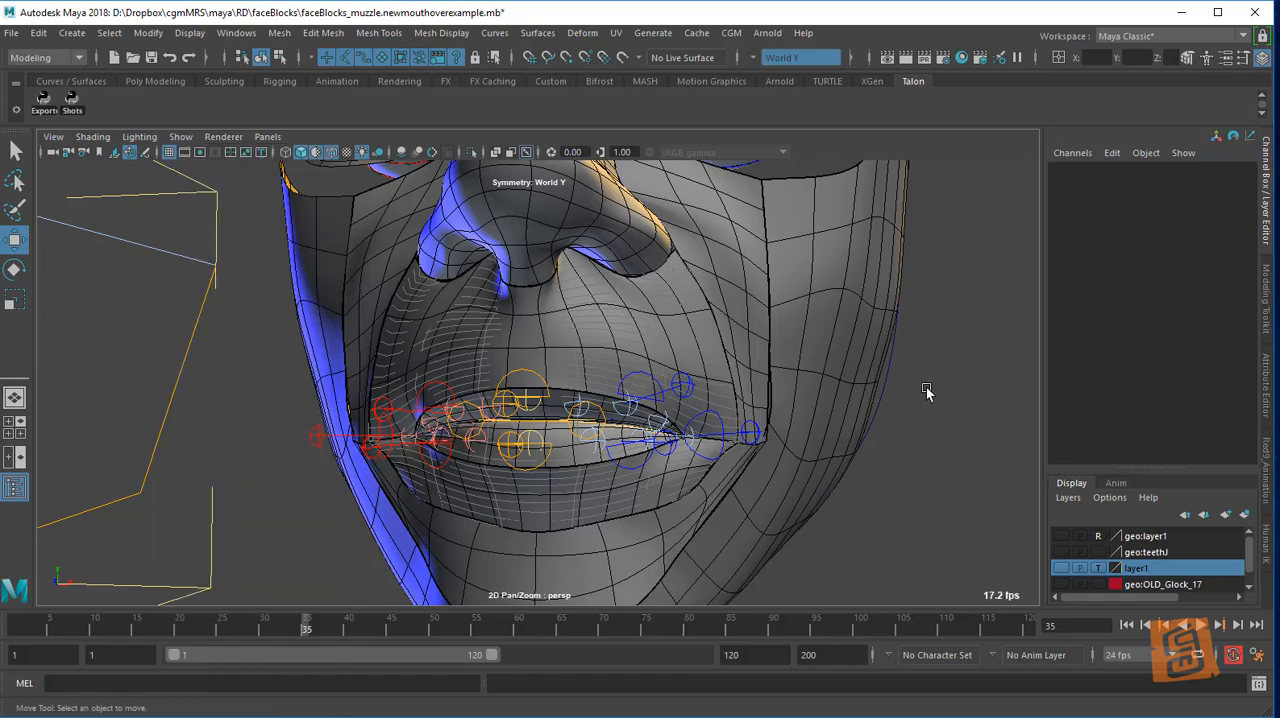
Try moving the left brow start handle on the forehead and undo the move
{"action": "left_click_drag", "start_coordinate": [679, 370], "coordinate": [716, 352], "text": "alt"}
{"action": "left_click", "coordinate": [718, 478]}
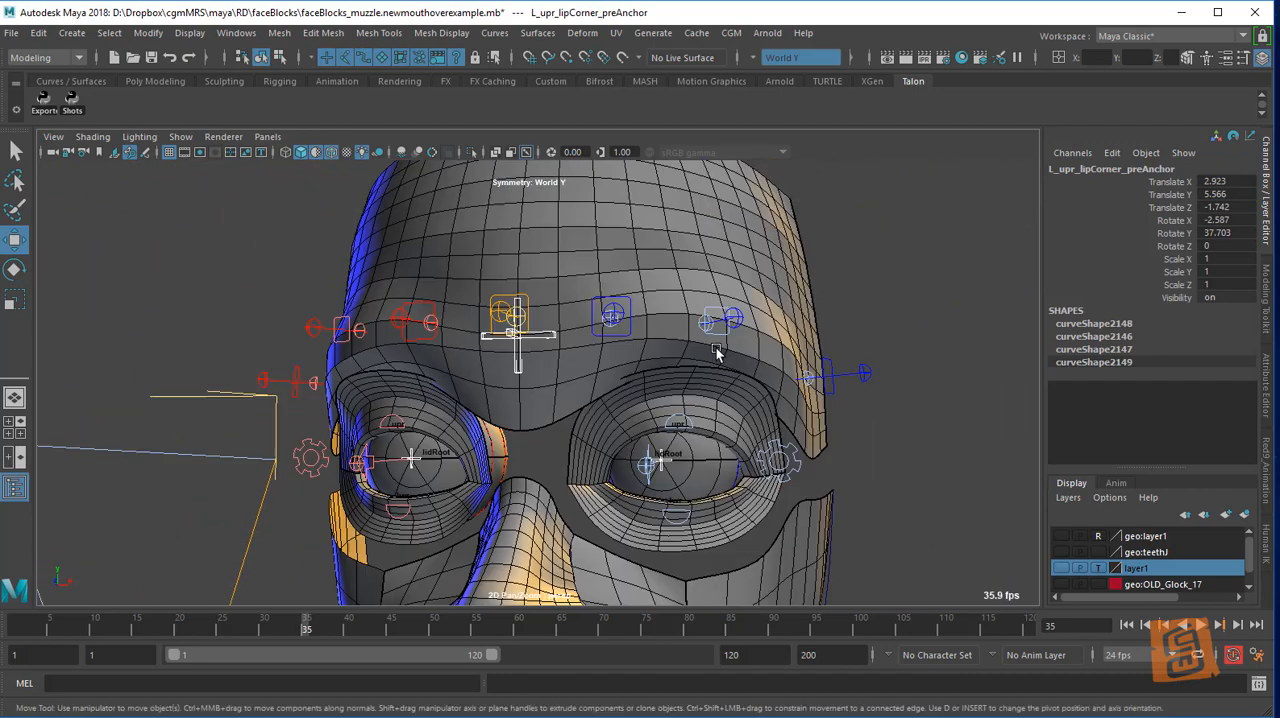
{"action": "left_click", "coordinate": [619, 309]}
{"action": "key", "text": "ctrl+z"}
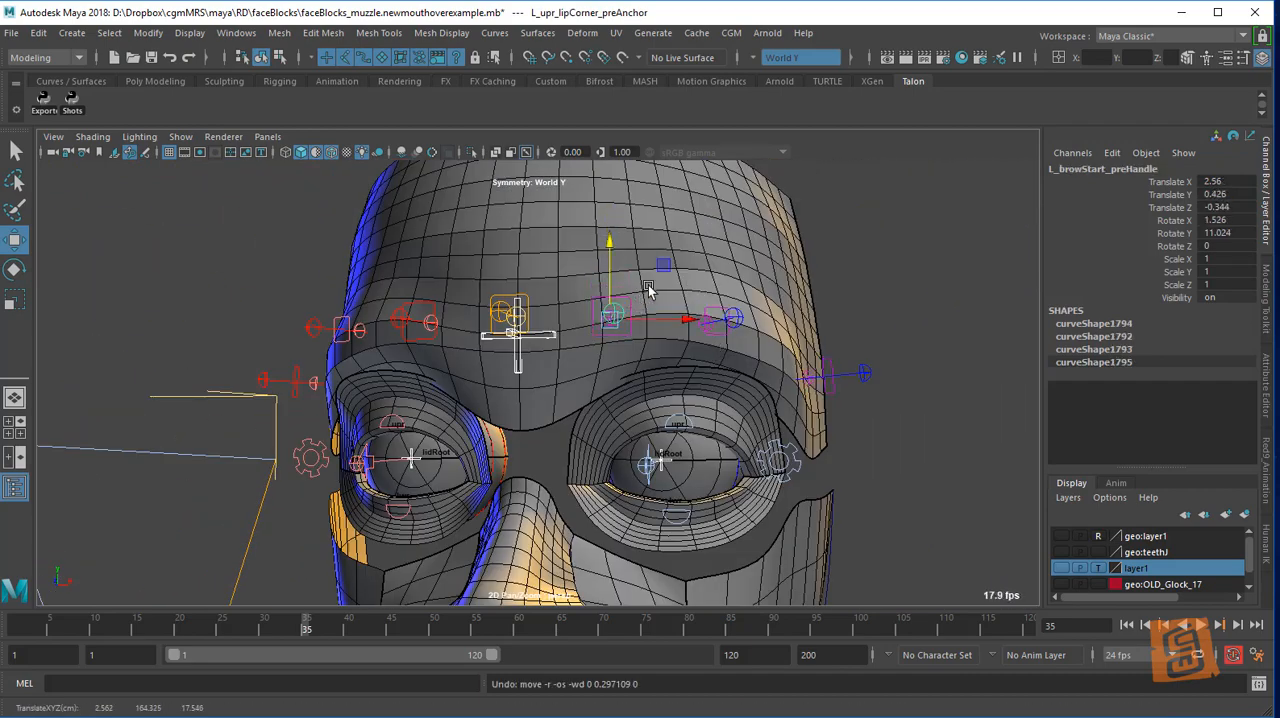
Try moving the left upper lip corner anchor vertically and in depth, and undo the moves
{"action": "middle_click_drag", "start_coordinate": [661, 482], "coordinate": [657, 266], "text": "alt"}
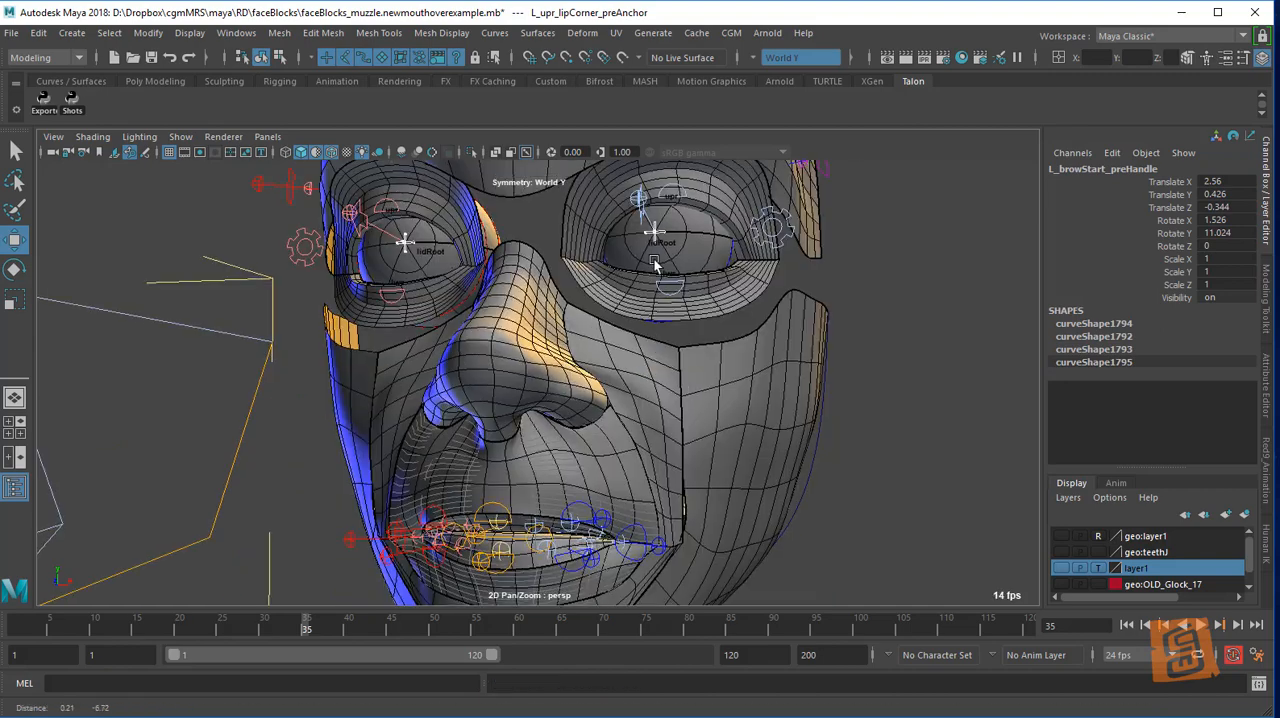
{"action": "middle_click_drag", "start_coordinate": [722, 495], "coordinate": [722, 404], "text": "alt"}
{"action": "right_click_drag", "start_coordinate": [722, 404], "coordinate": [712, 474], "text": "alt"}
{"action": "middle_click_drag", "start_coordinate": [712, 474], "coordinate": [676, 387], "text": "alt"}
{"action": "left_click_drag", "start_coordinate": [676, 387], "coordinate": [717, 474], "text": "alt"}
{"action": "left_click", "coordinate": [715, 460]}
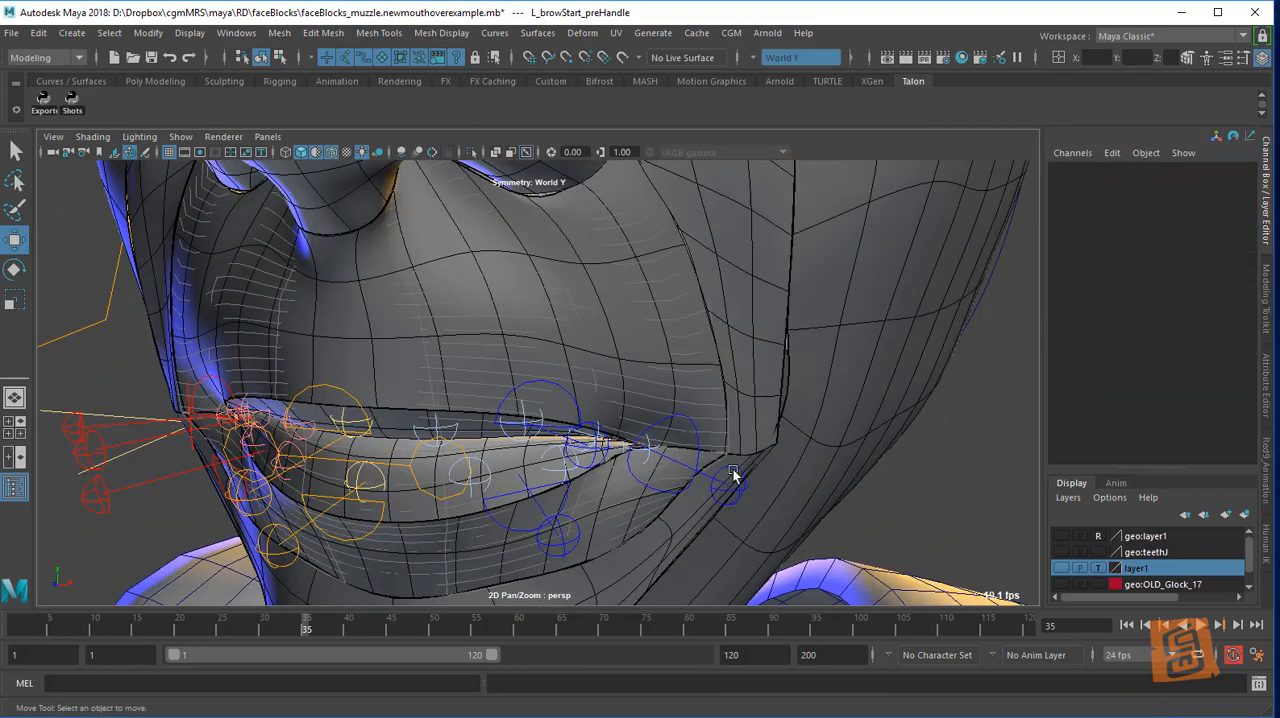
{"action": "left_click", "coordinate": [734, 476]}
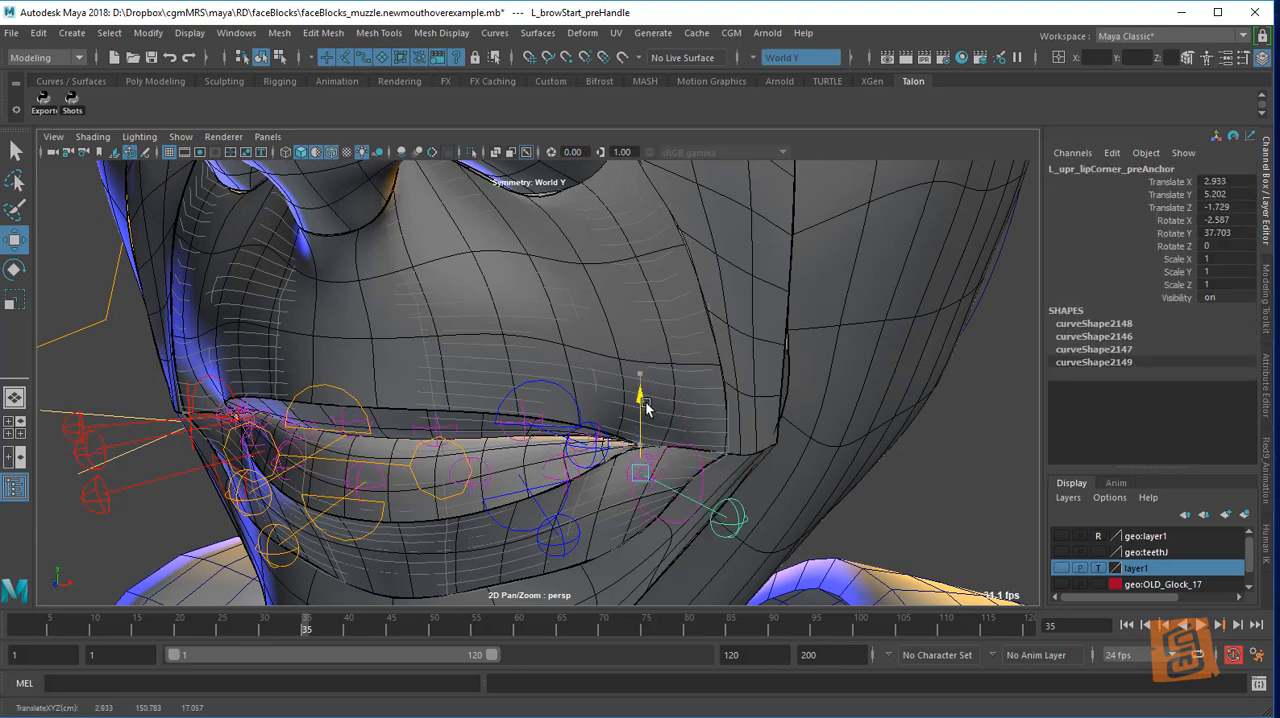
{"action": "left_click_drag", "start_coordinate": [645, 385], "coordinate": [656, 421], "text": "alt"}
{"action": "mouse_move", "coordinate": [683, 495]}
{"action": "left_mouse_down"}
{"action": "mouse_move", "coordinate": [711, 519]}
{"action": "mouse_move", "coordinate": [698, 477]}
{"action": "mouse_move", "coordinate": [665, 485]}
{"action": "left_mouse_up"}
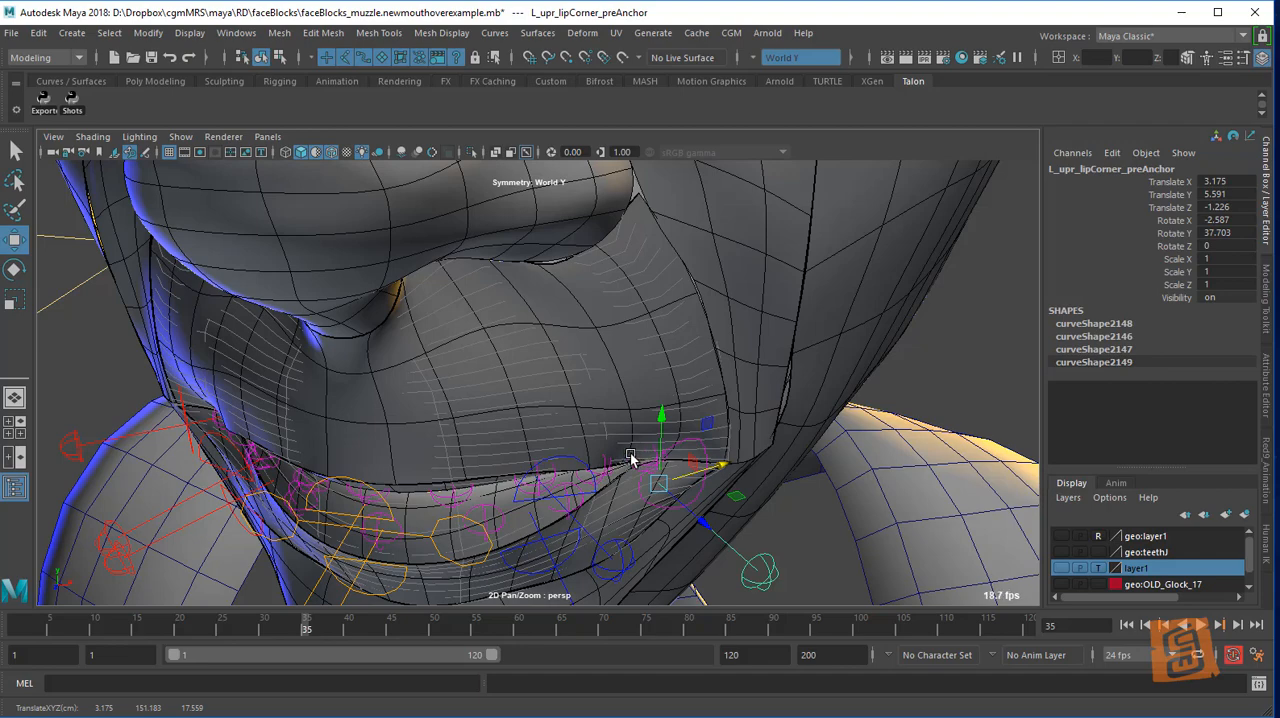
{"action": "left_click_drag", "start_coordinate": [654, 436], "coordinate": [643, 395], "text": "alt"}
{"action": "key", "text": "ctrl+z"}
{"action": "key", "text": "ctrl+z"}
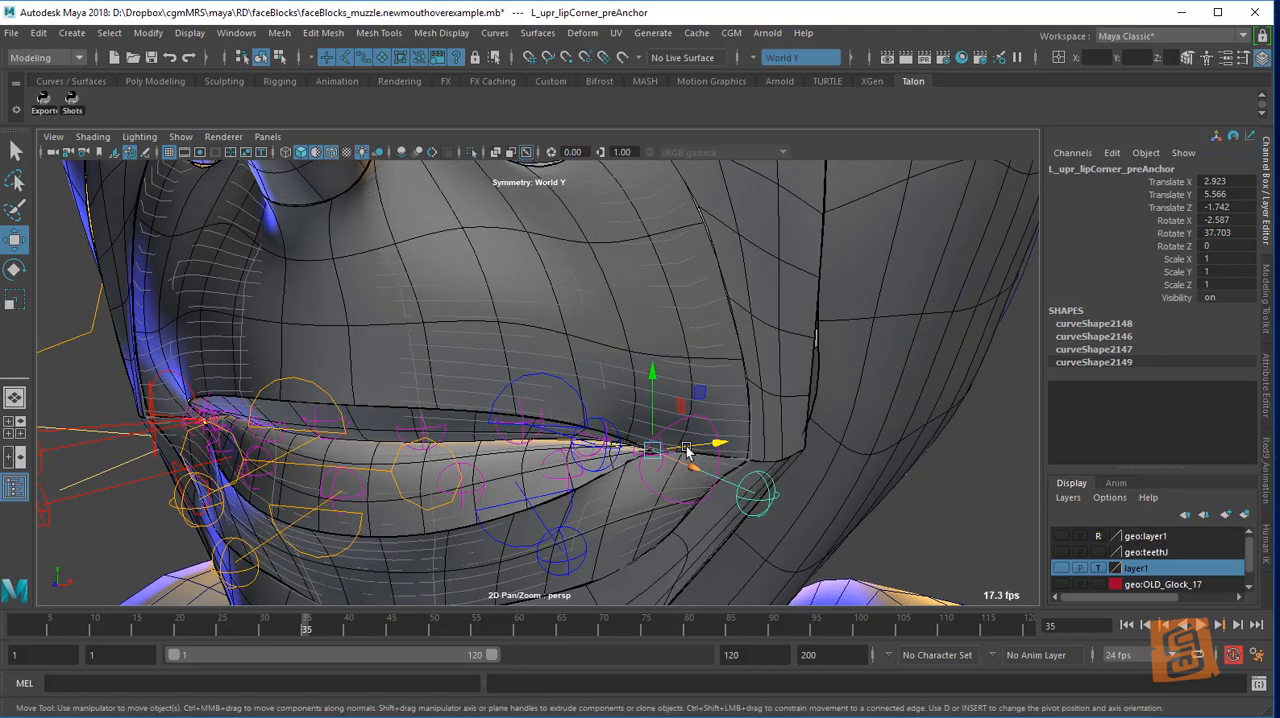
Rotate the left upper lip corner anchor to about X -7.96, Y 34.21 and Z -5.34 degrees
{"action": "left_click_drag", "start_coordinate": [679, 430], "coordinate": [683, 397], "text": "alt"}
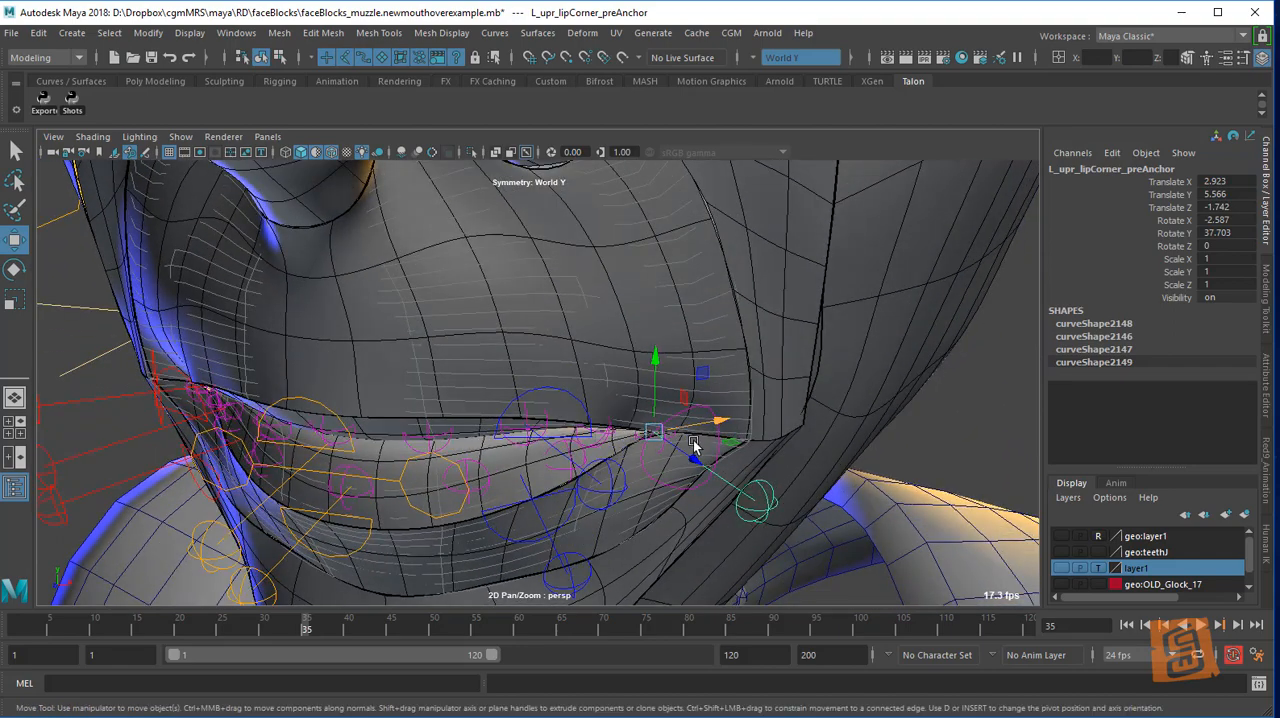
{"action": "key", "text": "e"}
{"action": "mouse_move", "coordinate": [697, 457]}
{"action": "left_mouse_down"}
{"action": "mouse_move", "coordinate": [697, 440]}
{"action": "mouse_move", "coordinate": [673, 428]}
{"action": "mouse_move", "coordinate": [708, 453]}
{"action": "left_mouse_up"}
{"action": "key", "text": "w"}
{"action": "key", "text": "ctrl+z"}
{"action": "key", "text": "e"}
{"action": "key", "text": "ctrl+z"}
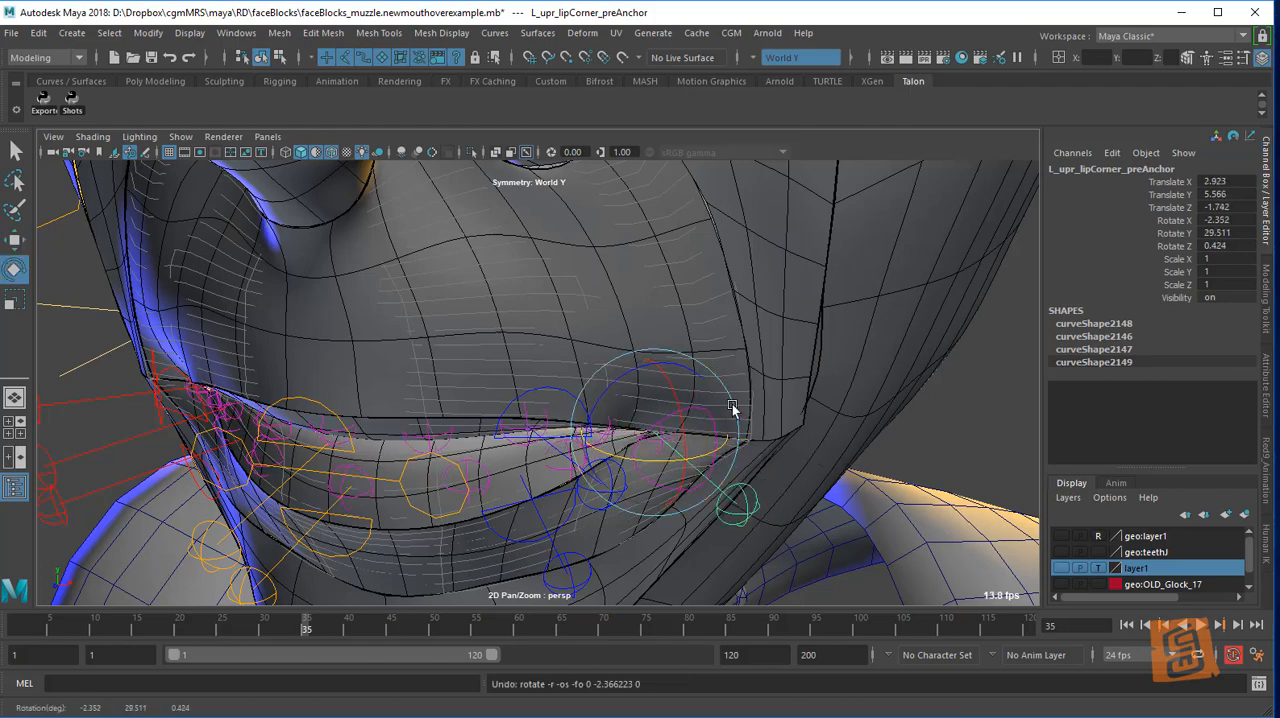
{"action": "left_click_drag", "start_coordinate": [732, 407], "coordinate": [707, 428], "text": "alt"}
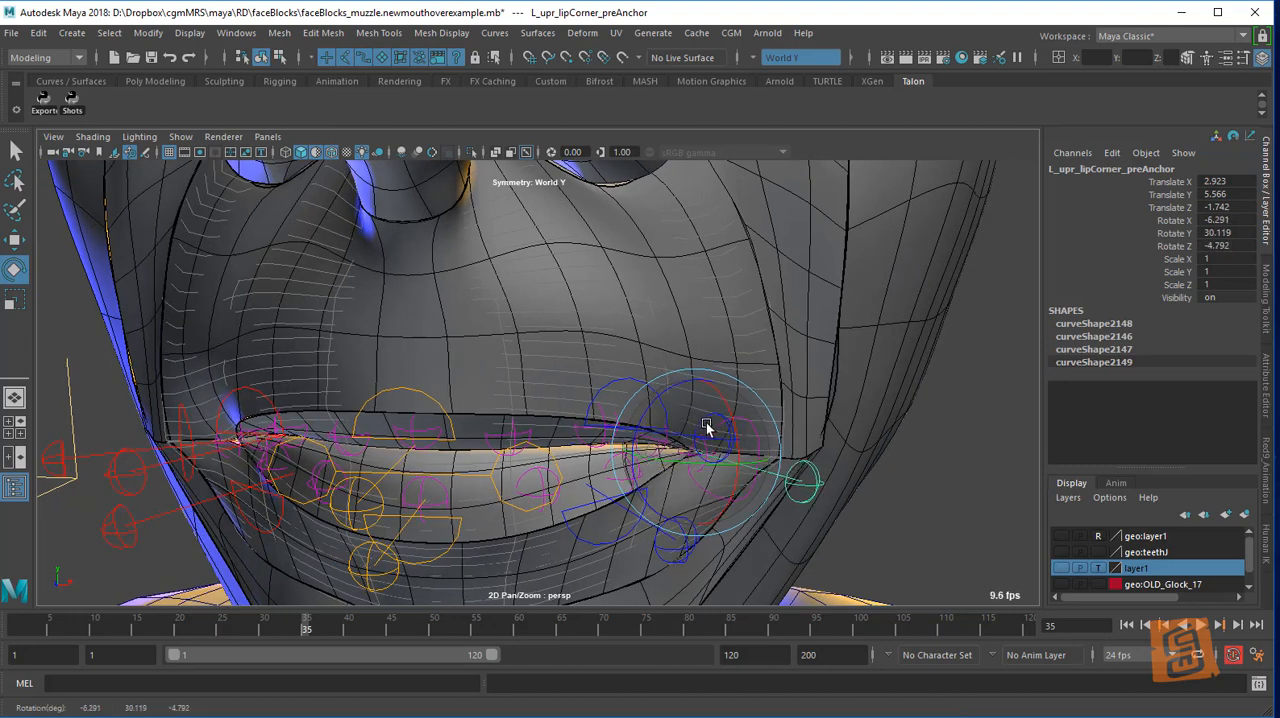
{"action": "left_click_drag", "start_coordinate": [645, 479], "coordinate": [751, 426]}
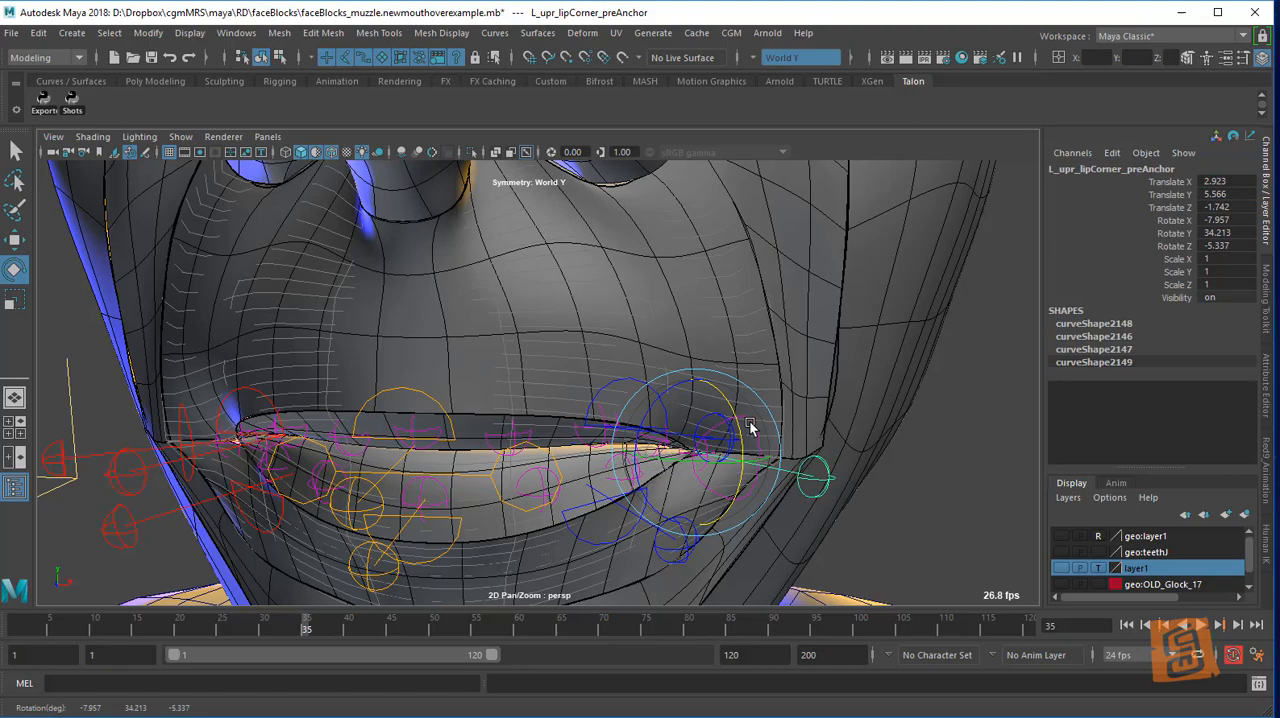
{"action": "left_click", "coordinate": [846, 461]}
Turn on X-Ray shading in the viewport to see inside the mouth
{"action": "scroll", "coordinate": [746, 444], "scroll_direction": "up", "scroll_amount": 3}
{"action": "middle_click_drag", "start_coordinate": [724, 418], "coordinate": [693, 389], "text": "alt"}
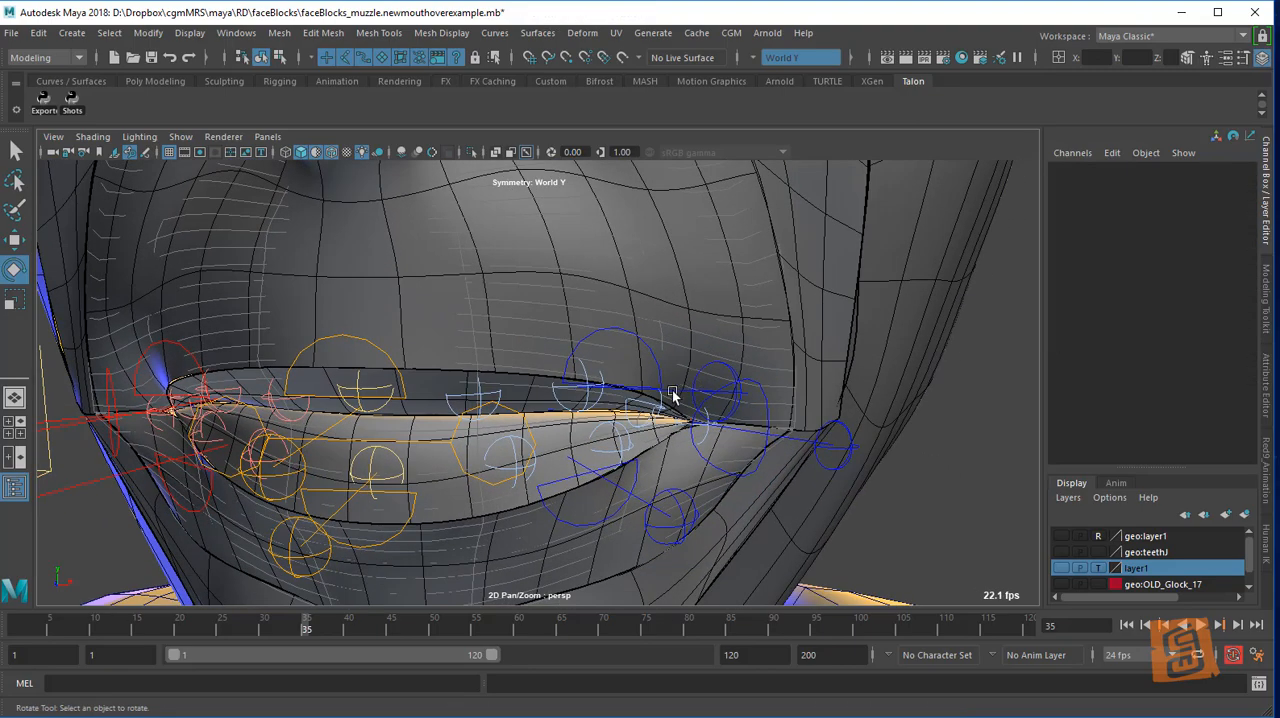
{"action": "left_click_drag", "start_coordinate": [661, 391], "coordinate": [710, 374], "text": "alt"}
{"action": "left_click", "coordinate": [181, 136]}
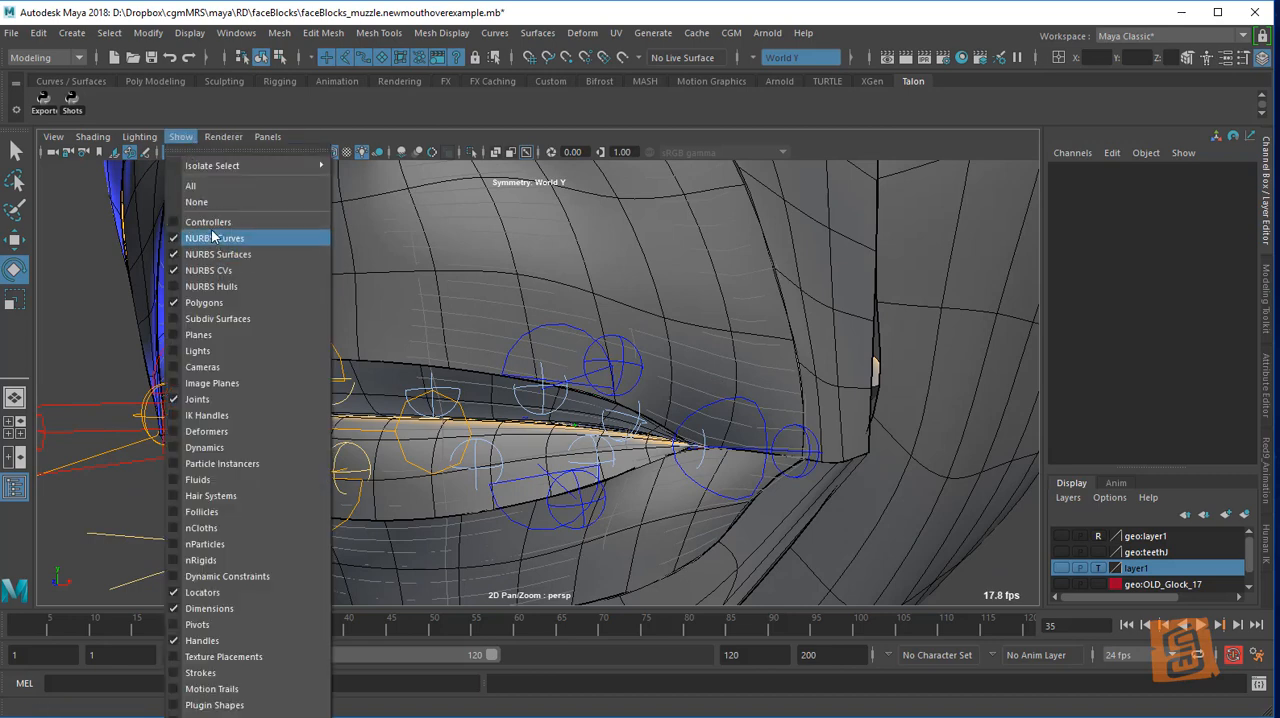
{"action": "left_click", "coordinate": [924, 519]}
{"action": "left_click", "coordinate": [98, 138]}
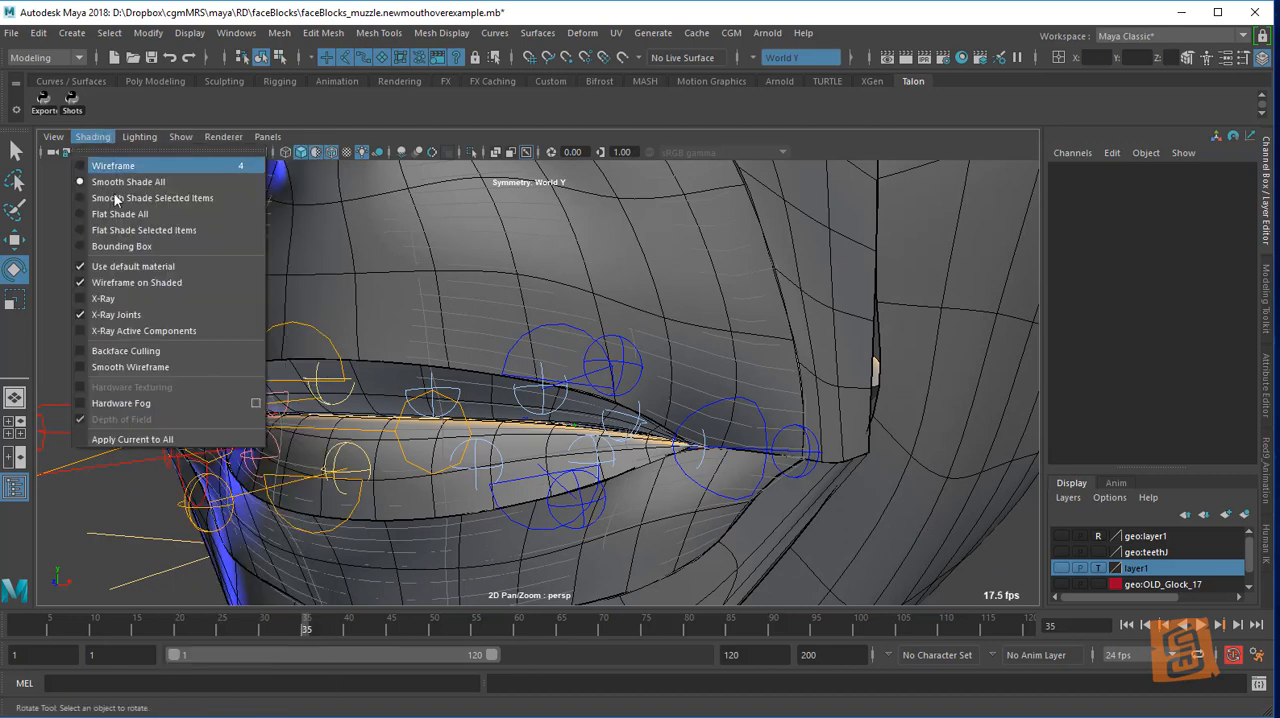
{"action": "left_click", "coordinate": [130, 302]}
Inspect the left upper lip joint helper and the left lip corner shape through the transparent mesh
{"action": "mouse_move", "coordinate": [734, 427]}
{"action": "left_mouse_down", "text": "alt"}
{"action": "mouse_move", "coordinate": [778, 422]}
{"action": "mouse_move", "coordinate": [672, 485]}
{"action": "left_mouse_up", "text": "alt"}
{"action": "left_click", "coordinate": [438, 457]}
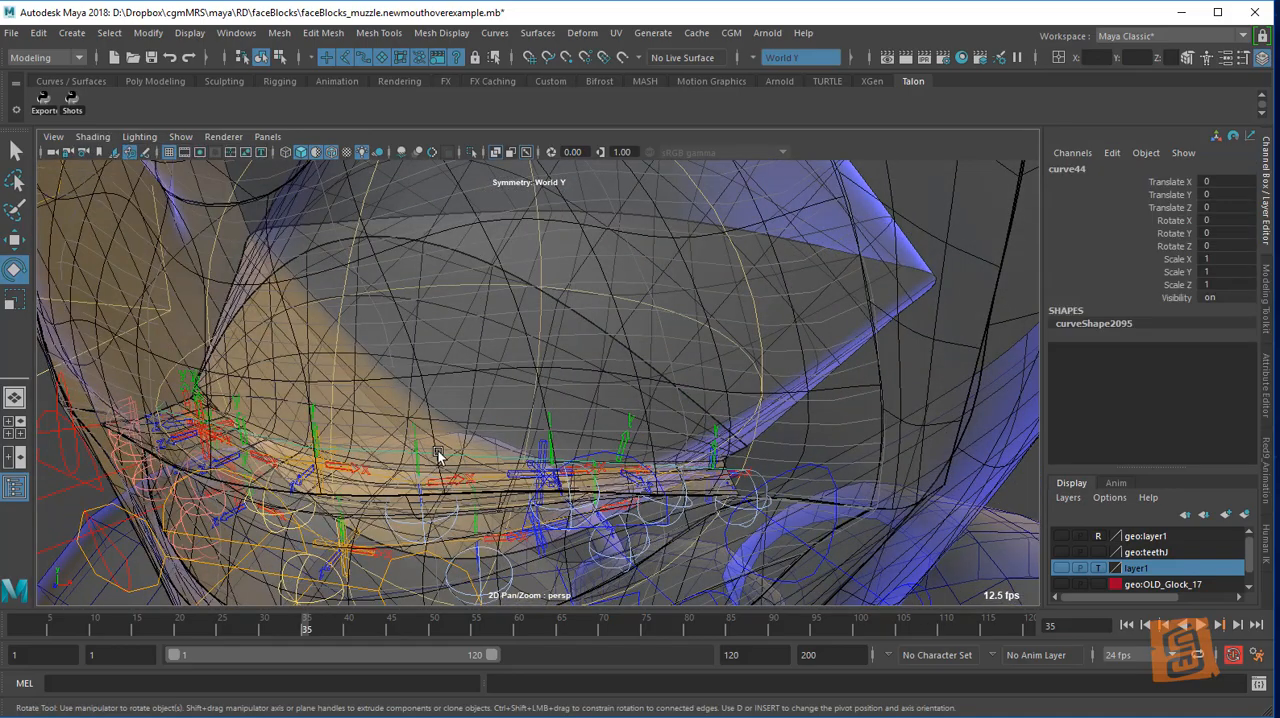
{"action": "left_click", "coordinate": [545, 443]}
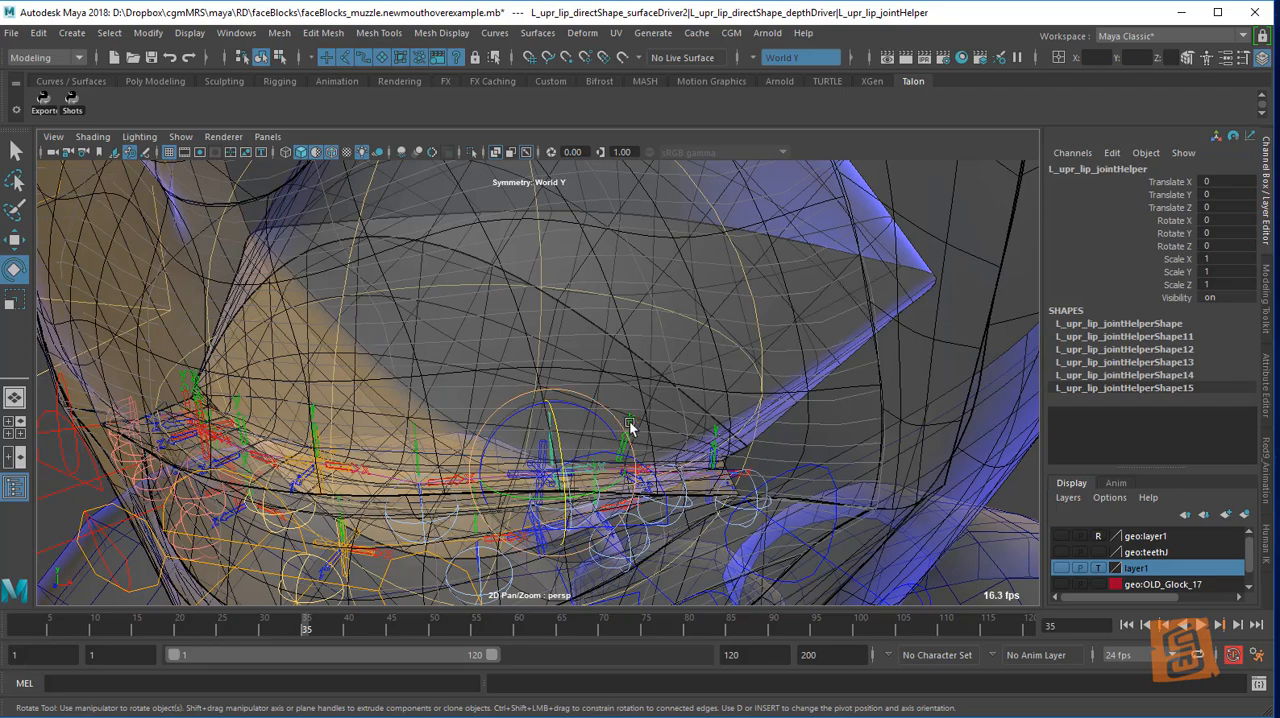
{"action": "left_click_drag", "start_coordinate": [660, 422], "coordinate": [874, 406], "text": "alt"}
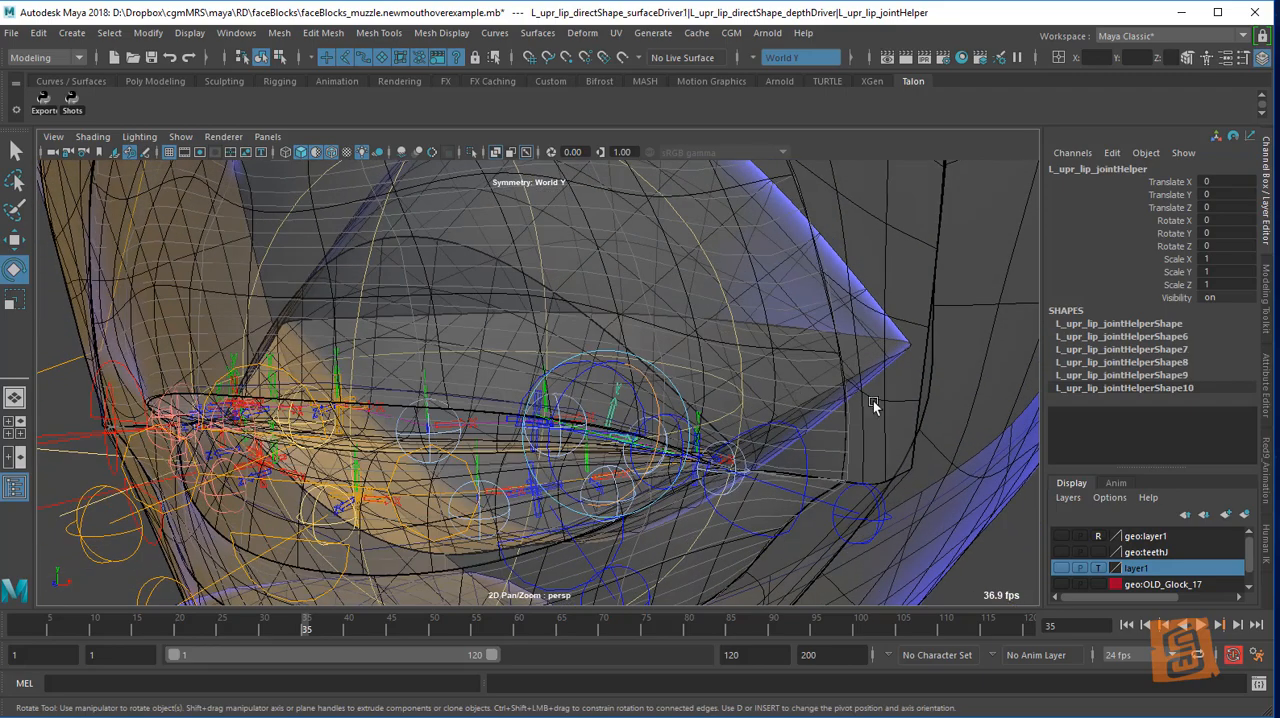
{"action": "left_click", "coordinate": [900, 503]}
{"action": "left_click_drag", "start_coordinate": [860, 470], "coordinate": [704, 367], "text": "alt"}
{"action": "left_click", "coordinate": [834, 431]}
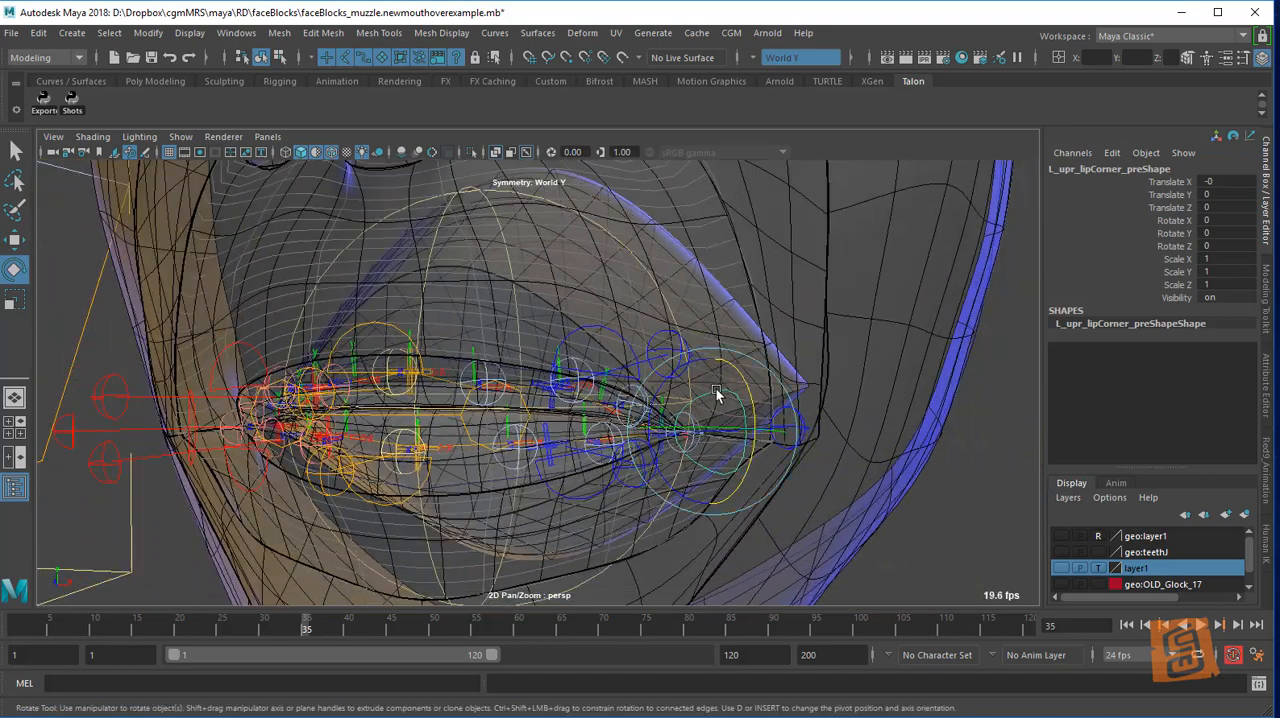
Turn off X-Ray shading in the viewport
{"action": "left_click", "coordinate": [139, 136]}
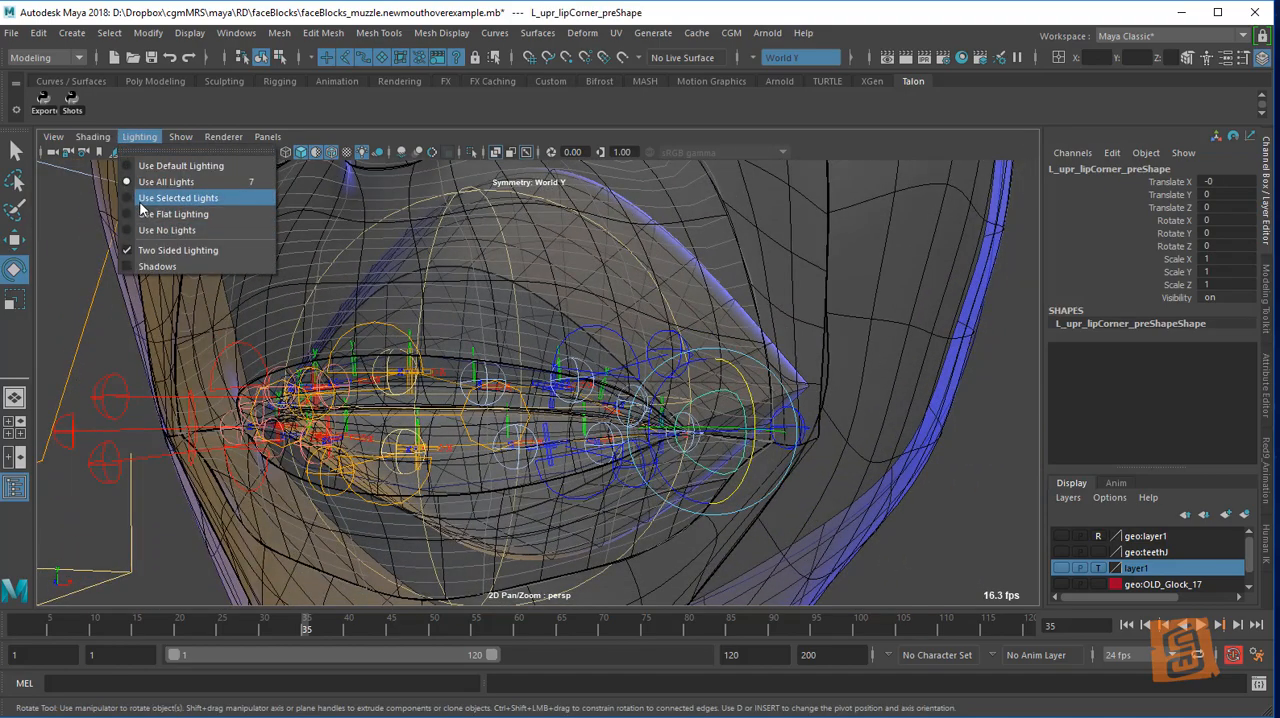
{"action": "mouse_move", "coordinate": [92, 136]}
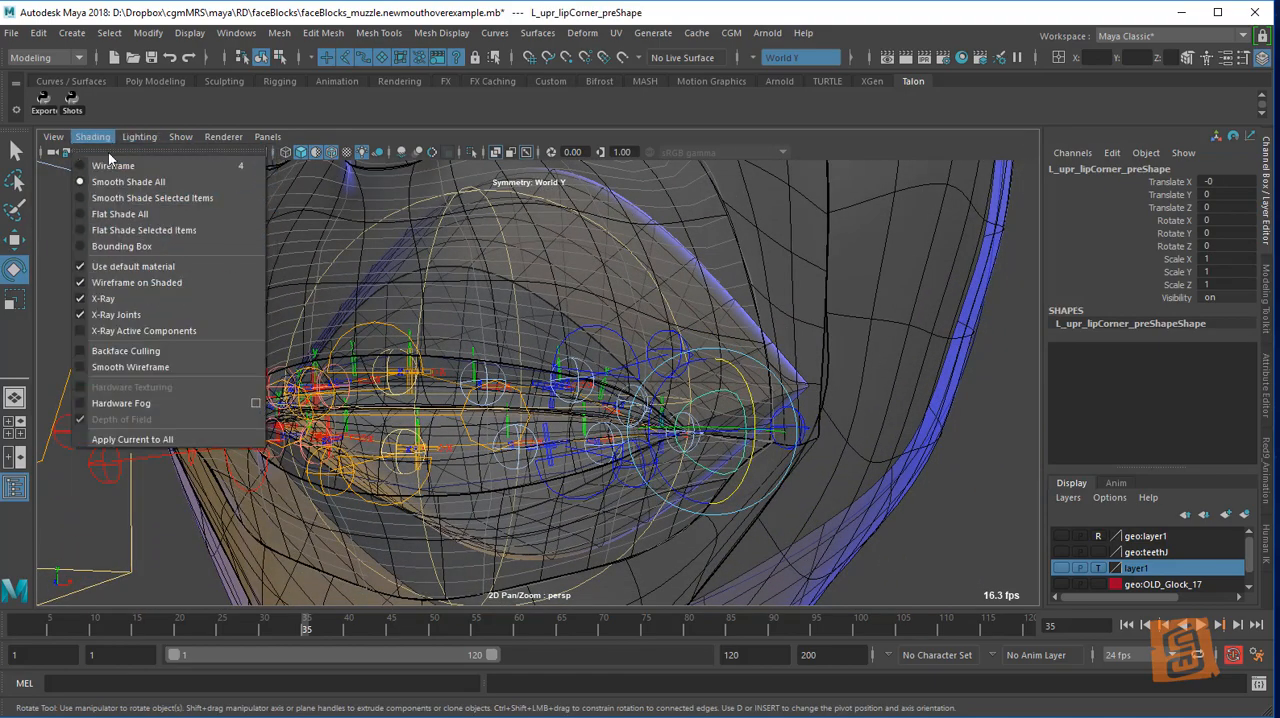
{"action": "left_click", "coordinate": [136, 298]}
Try moving the left upper lip shape handle and undo the move
{"action": "left_click", "coordinate": [568, 344]}
{"action": "left_click", "coordinate": [585, 350]}
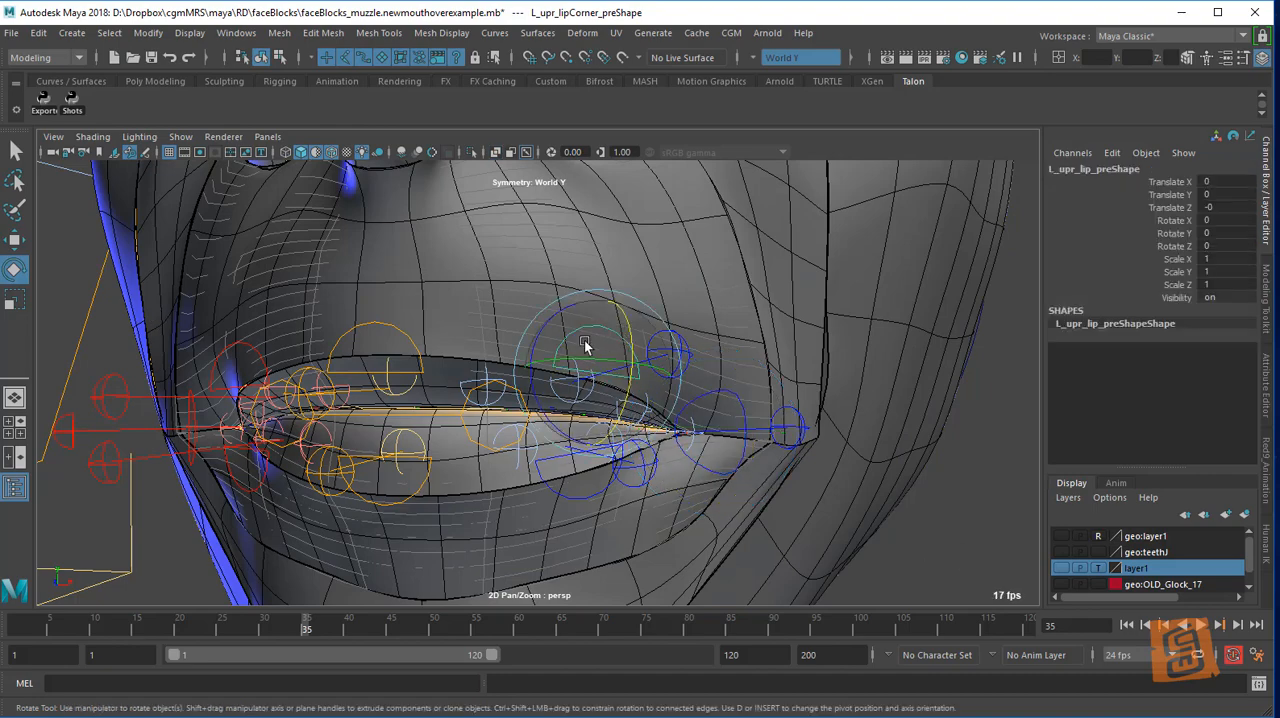
{"action": "key", "text": "w"}
{"action": "key", "text": "ctrl+z"}
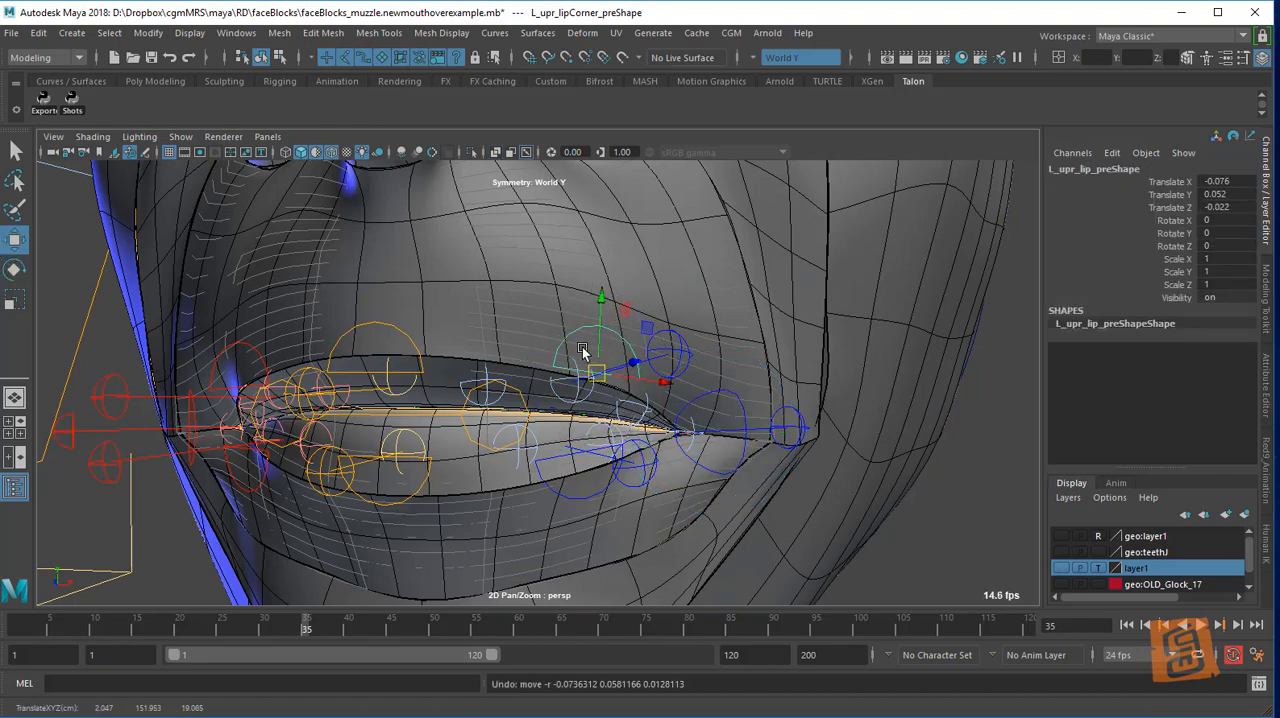
Try repositioning the left upper lip anchor, undo the change and clear the selection
{"action": "left_click_drag", "start_coordinate": [588, 349], "coordinate": [656, 353], "text": "alt"}
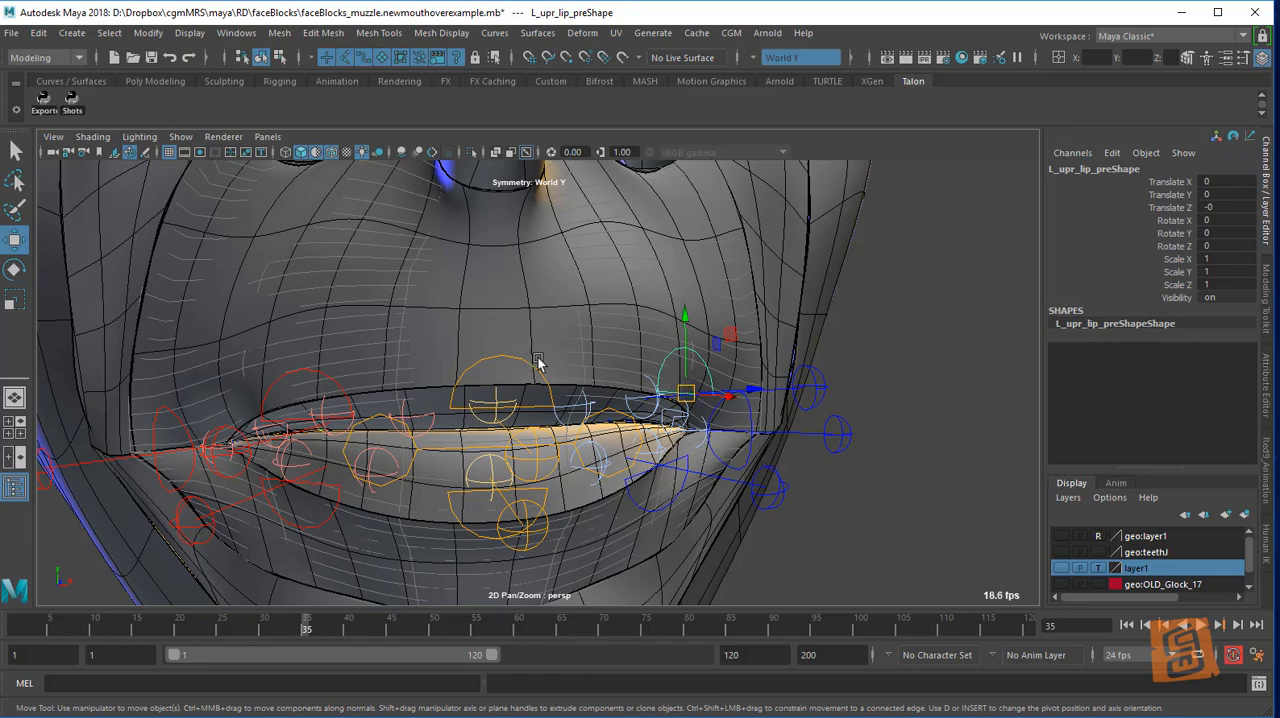
{"action": "left_click_drag", "start_coordinate": [732, 342], "coordinate": [660, 355], "text": "alt"}
{"action": "left_click", "coordinate": [726, 375]}
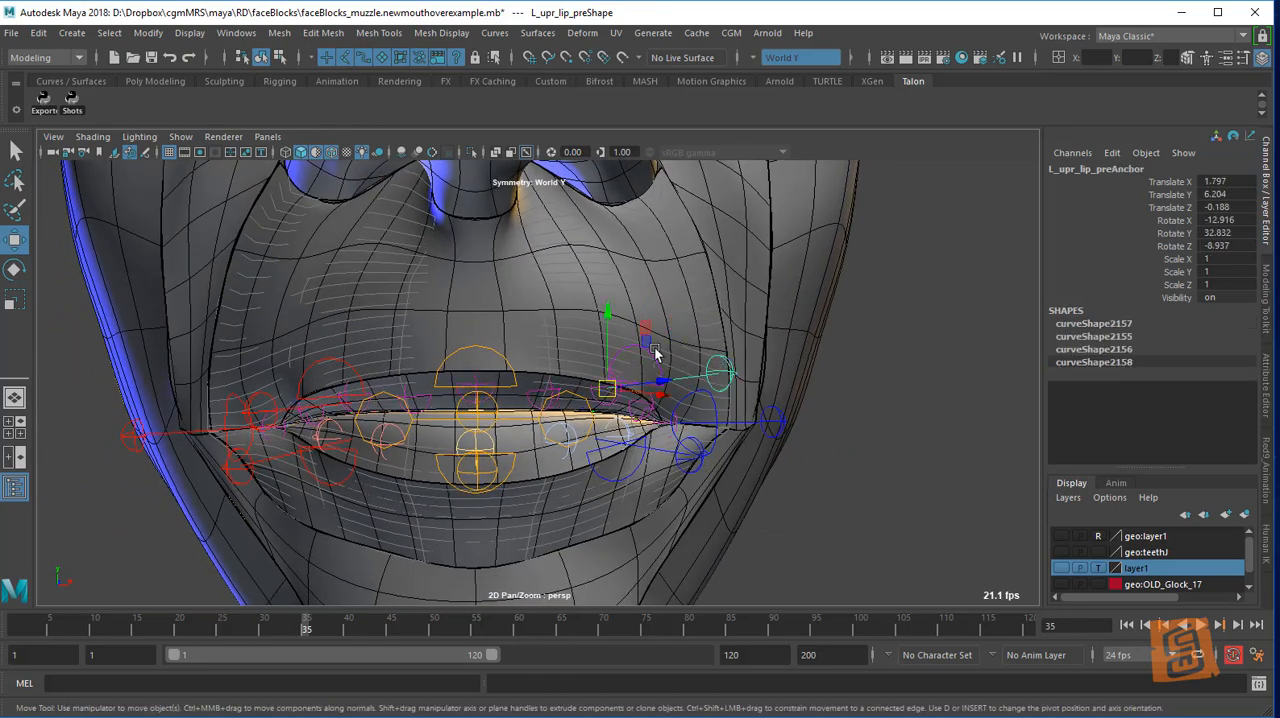
{"action": "left_click_drag", "start_coordinate": [607, 388], "coordinate": [648, 372]}
{"action": "key", "text": "ctrl+z"}
{"action": "key", "text": "e"}
{"action": "left_click", "coordinate": [838, 415]}
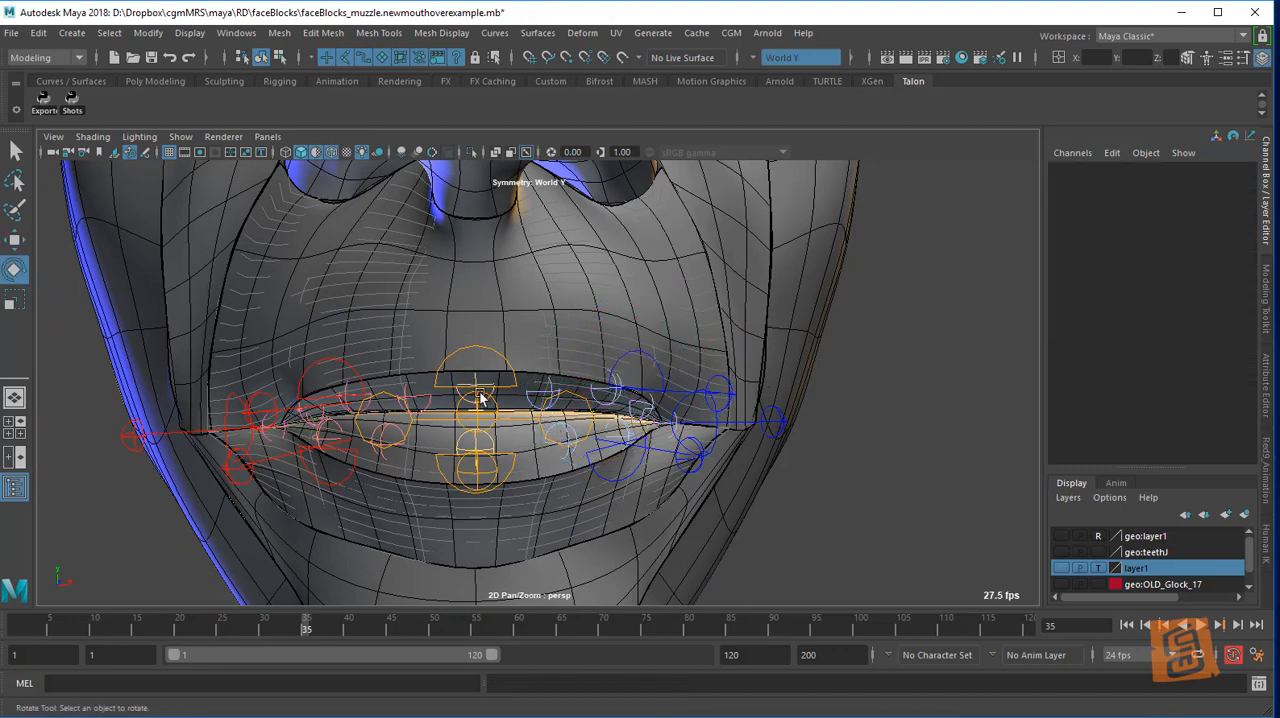
Raise the right upper lip anchor to about Y 6.19 and clear the selection
{"action": "left_click", "coordinate": [279, 387]}
{"action": "key", "text": "w"}
{"action": "left_click_drag", "start_coordinate": [350, 333], "coordinate": [352, 319]}
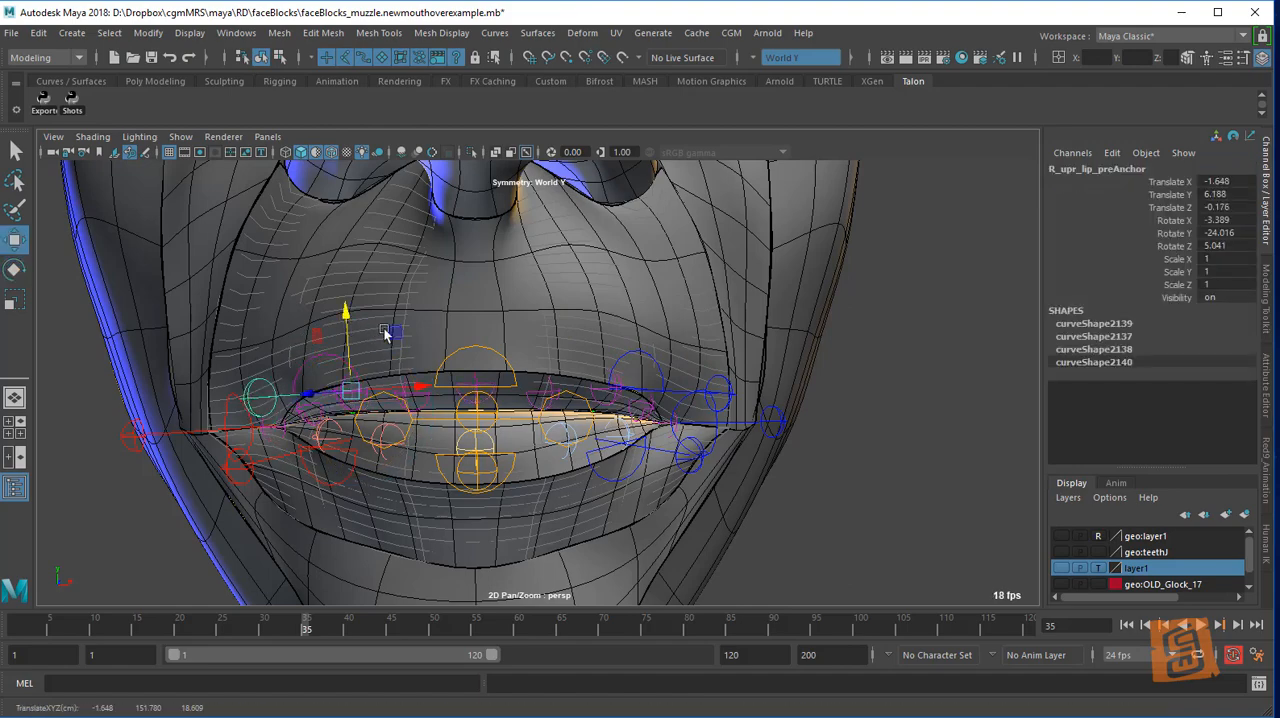
{"action": "left_click", "coordinate": [809, 443]}
Set the Control Offset of the lower-face muzzle block to 0.8 and clear the selection
{"action": "right_click_drag", "start_coordinate": [806, 443], "coordinate": [717, 440], "text": "alt"}
{"action": "middle_click_drag", "start_coordinate": [695, 555], "coordinate": [689, 418], "text": "alt"}
{"action": "right_click_drag", "start_coordinate": [689, 418], "coordinate": [678, 413], "text": "alt"}
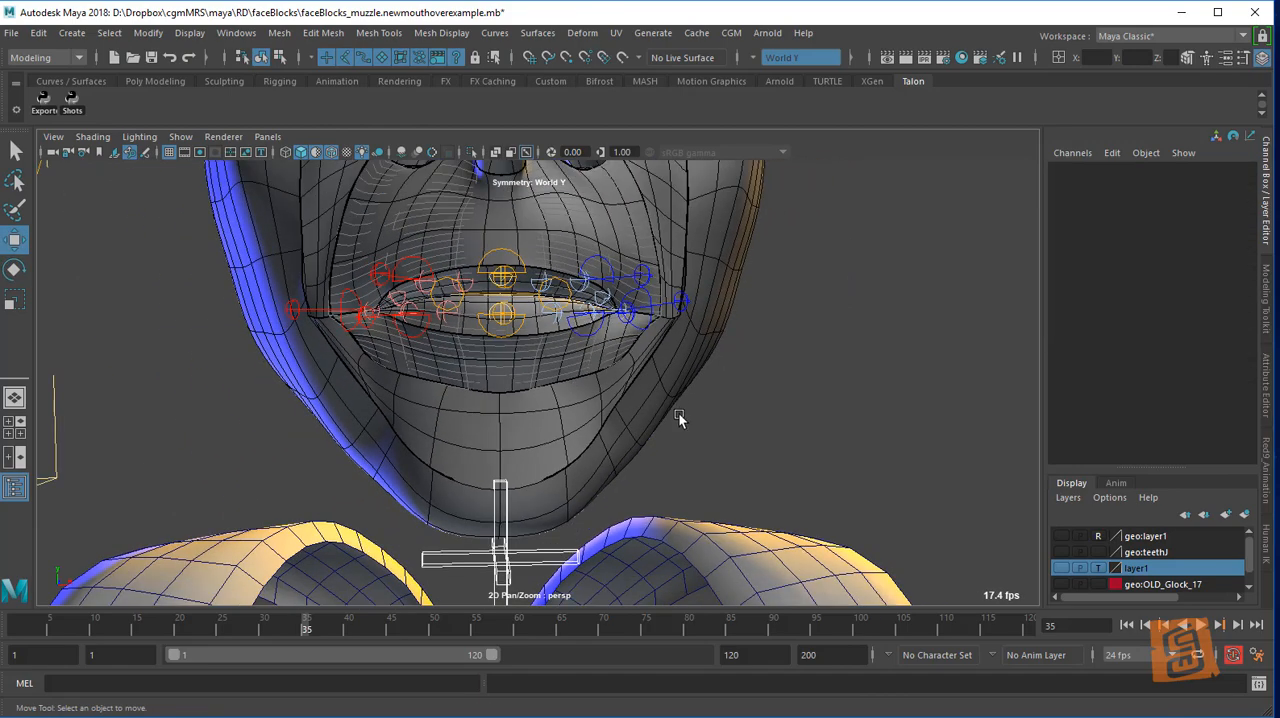
{"action": "left_click_drag", "start_coordinate": [678, 413], "coordinate": [636, 440], "text": "alt"}
{"action": "left_click_drag", "start_coordinate": [245, 565], "coordinate": [952, 289]}
{"action": "left_click", "coordinate": [423, 565]}
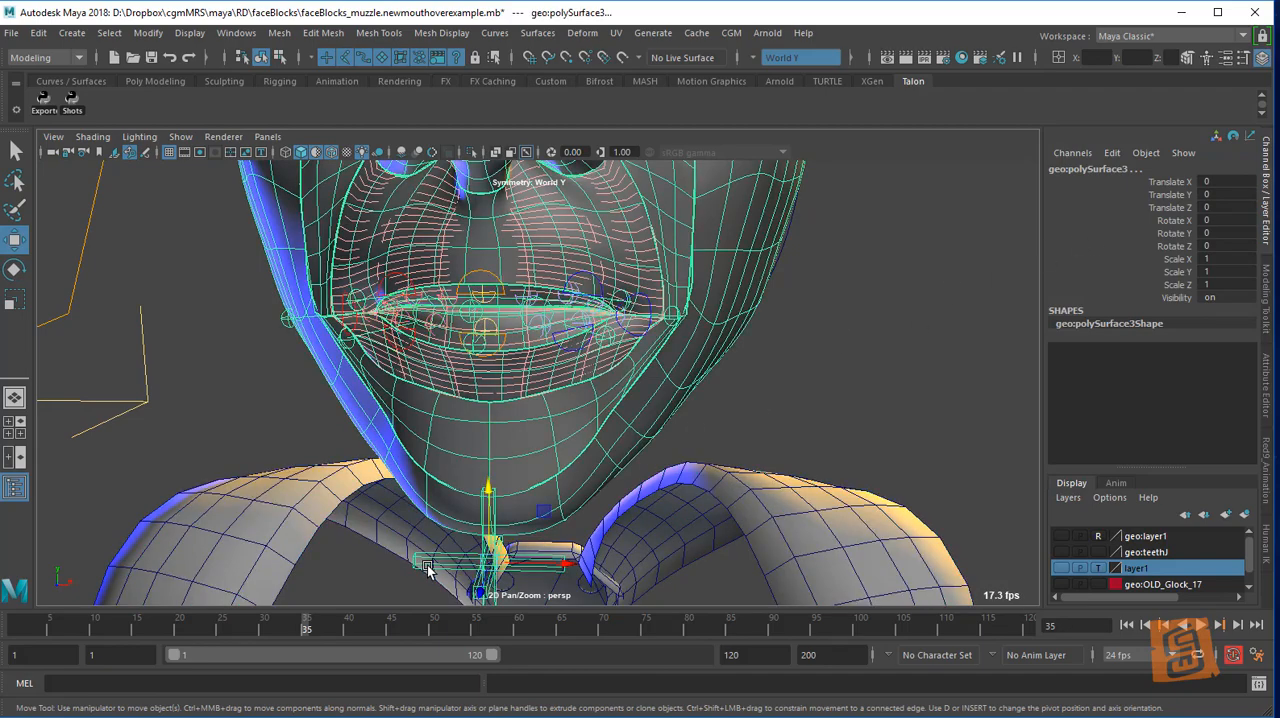
{"action": "scroll", "coordinate": [1207, 322], "scroll_direction": "down", "scroll_amount": 10}
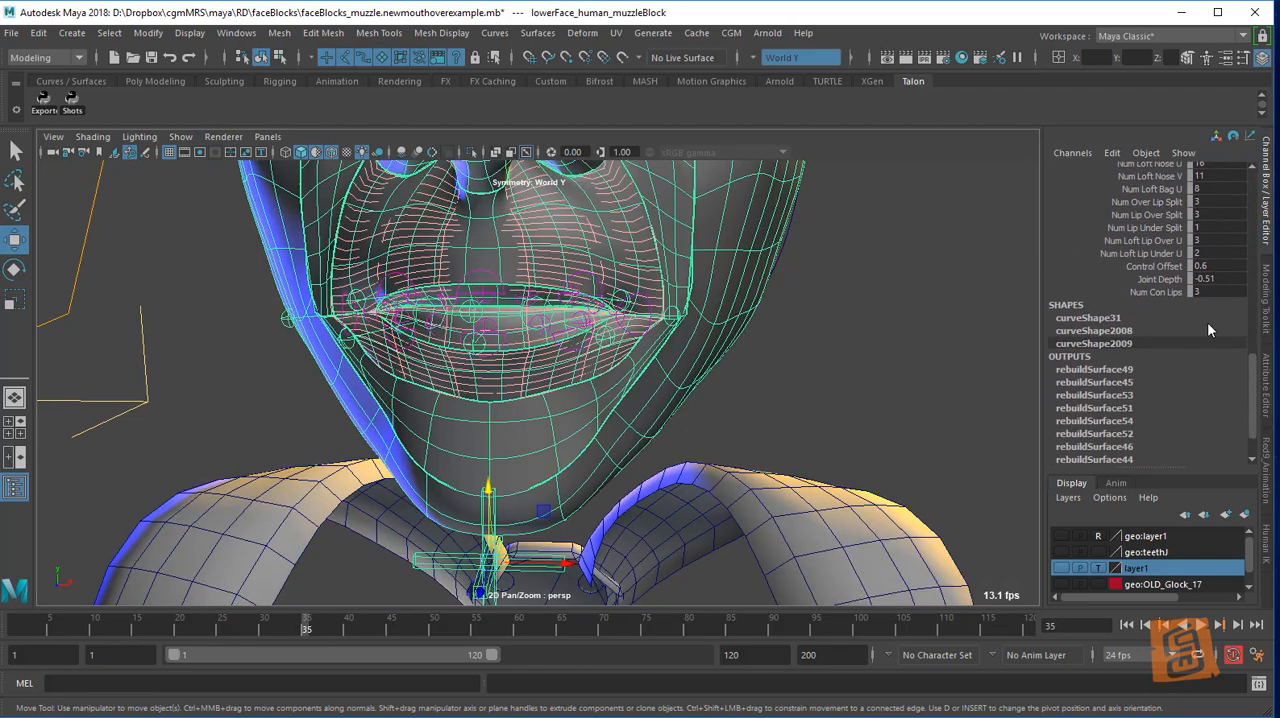
{"action": "left_click", "coordinate": [1152, 266]}
{"action": "left_click_drag", "start_coordinate": [718, 290], "coordinate": [737, 390], "text": "alt"}
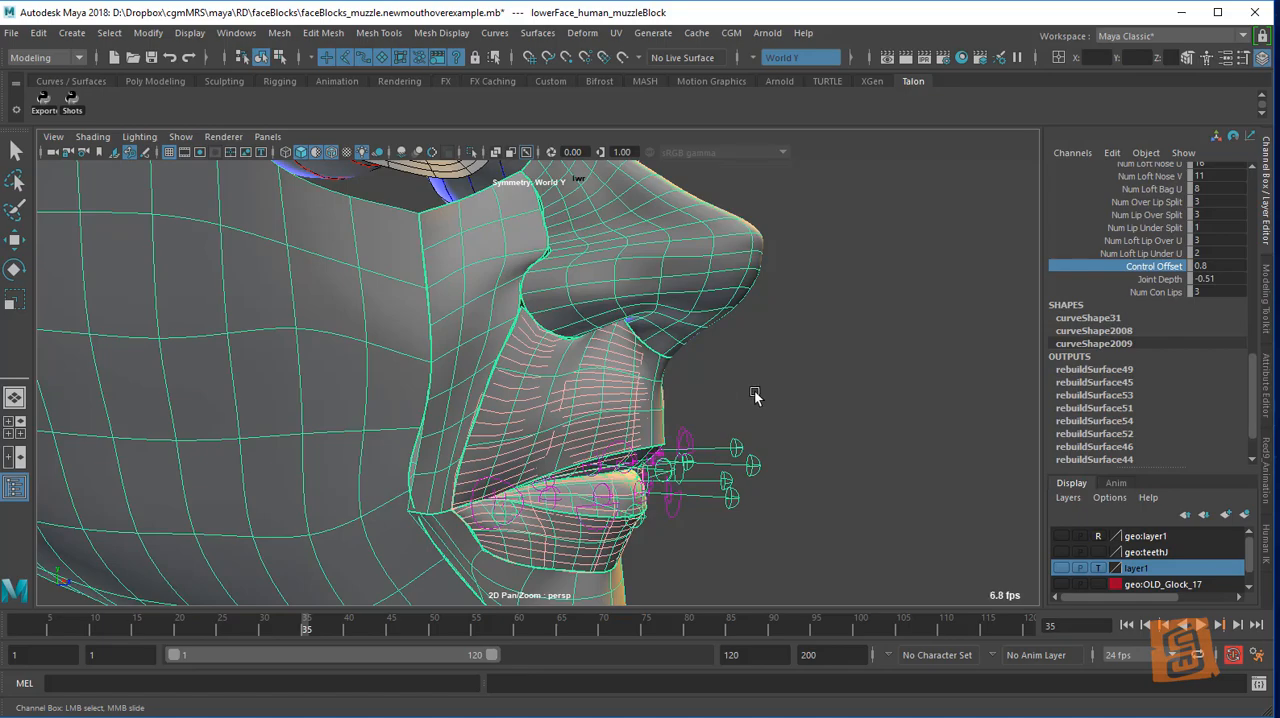
{"action": "left_click", "coordinate": [774, 394]}
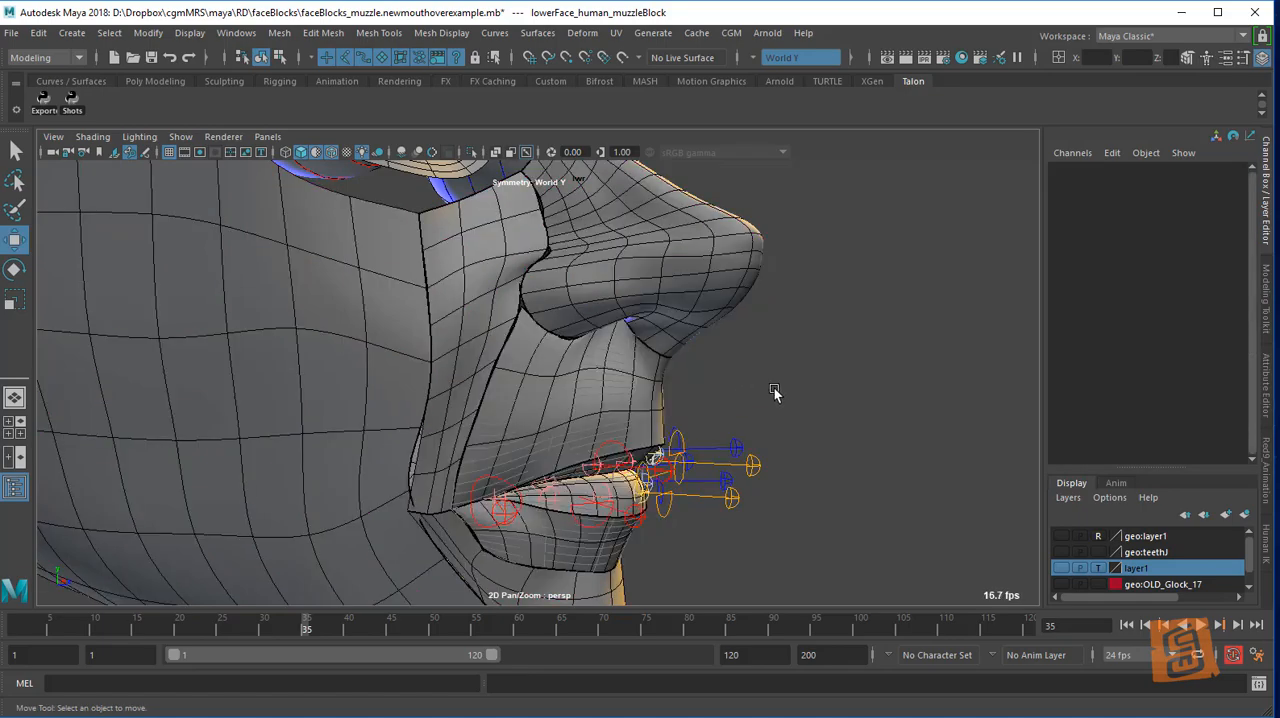
Switch the viewport to wireframe display and frame the left side of the mouth
{"action": "left_click_drag", "start_coordinate": [774, 394], "coordinate": [697, 400], "text": "alt"}
{"action": "middle_click_drag", "start_coordinate": [697, 400], "coordinate": [746, 412], "text": "alt"}
{"action": "left_click_drag", "start_coordinate": [746, 412], "coordinate": [731, 357], "text": "alt"}
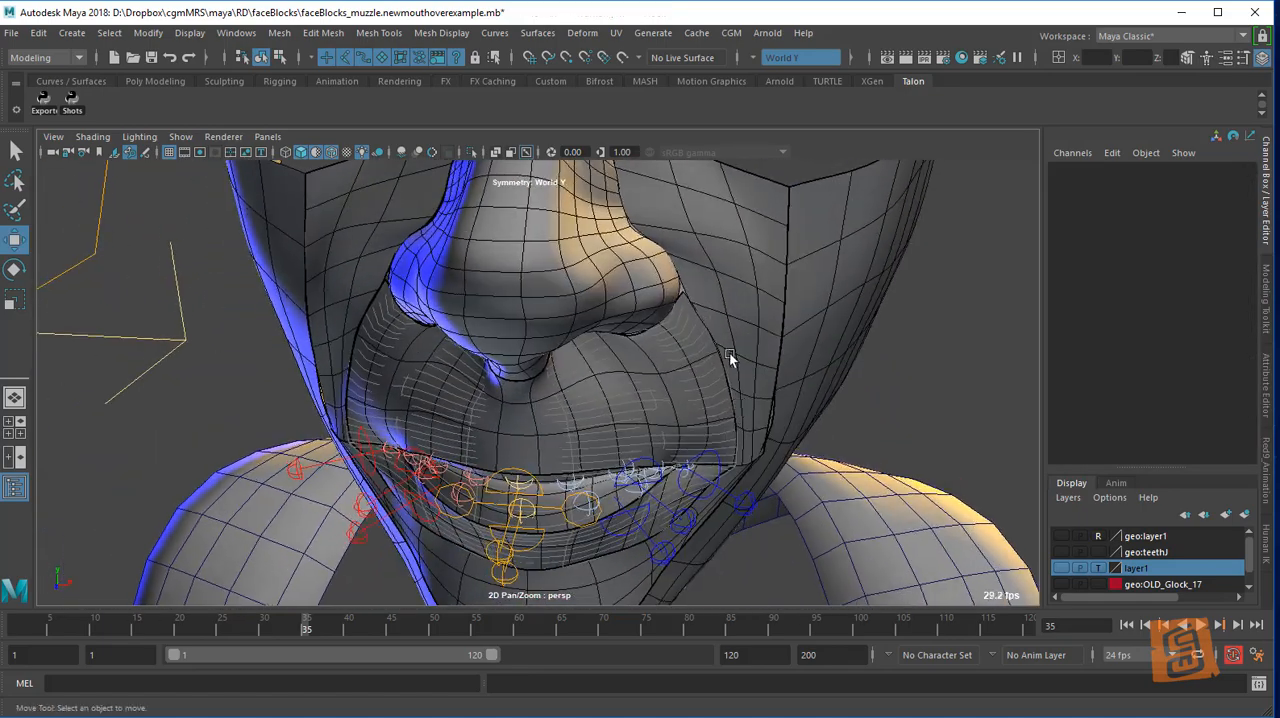
{"action": "right_click_drag", "start_coordinate": [731, 357], "coordinate": [754, 391], "text": "alt"}
{"action": "left_click_drag", "start_coordinate": [754, 391], "coordinate": [772, 375], "text": "alt"}
{"action": "key", "text": "4"}
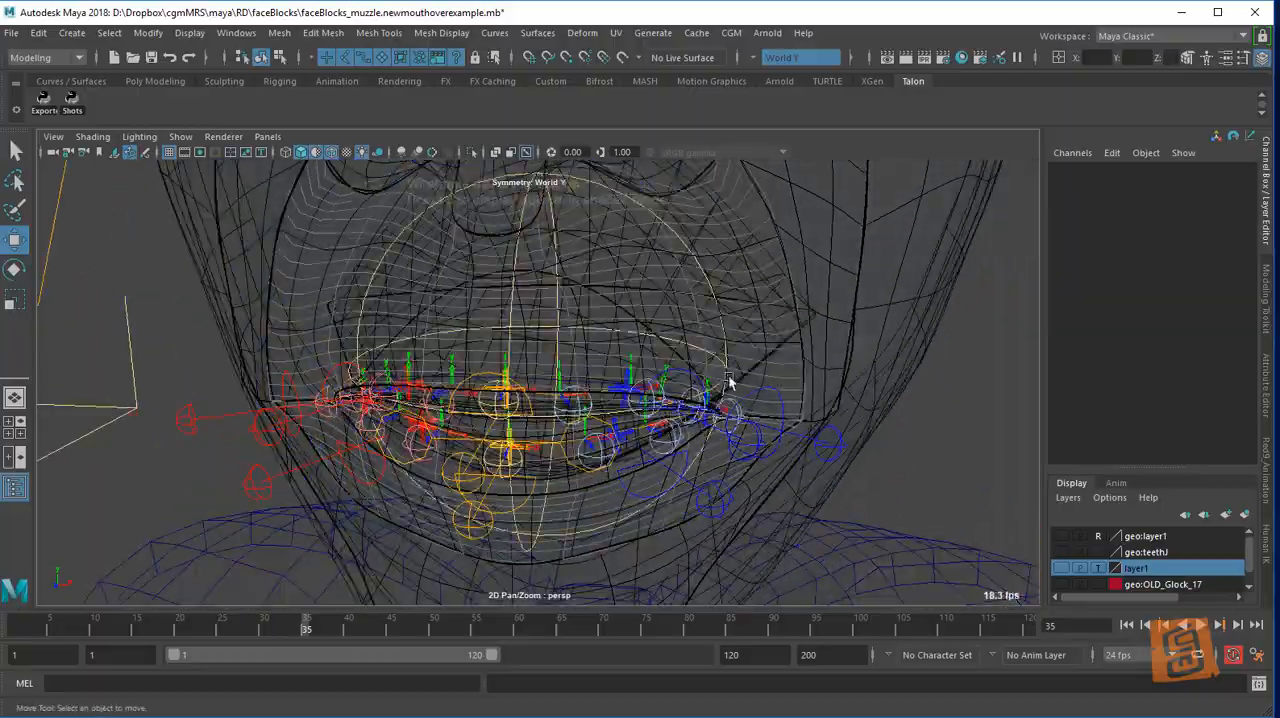
{"action": "right_click_drag", "start_coordinate": [729, 380], "coordinate": [786, 457], "text": "alt"}
{"action": "left_click_drag", "start_coordinate": [786, 457], "coordinate": [748, 333], "text": "alt"}
Rotate the left upper lip orientation helper (L_upr_lip_preDag) to about 7.28 degrees in Z
{"action": "left_click", "coordinate": [587, 364]}
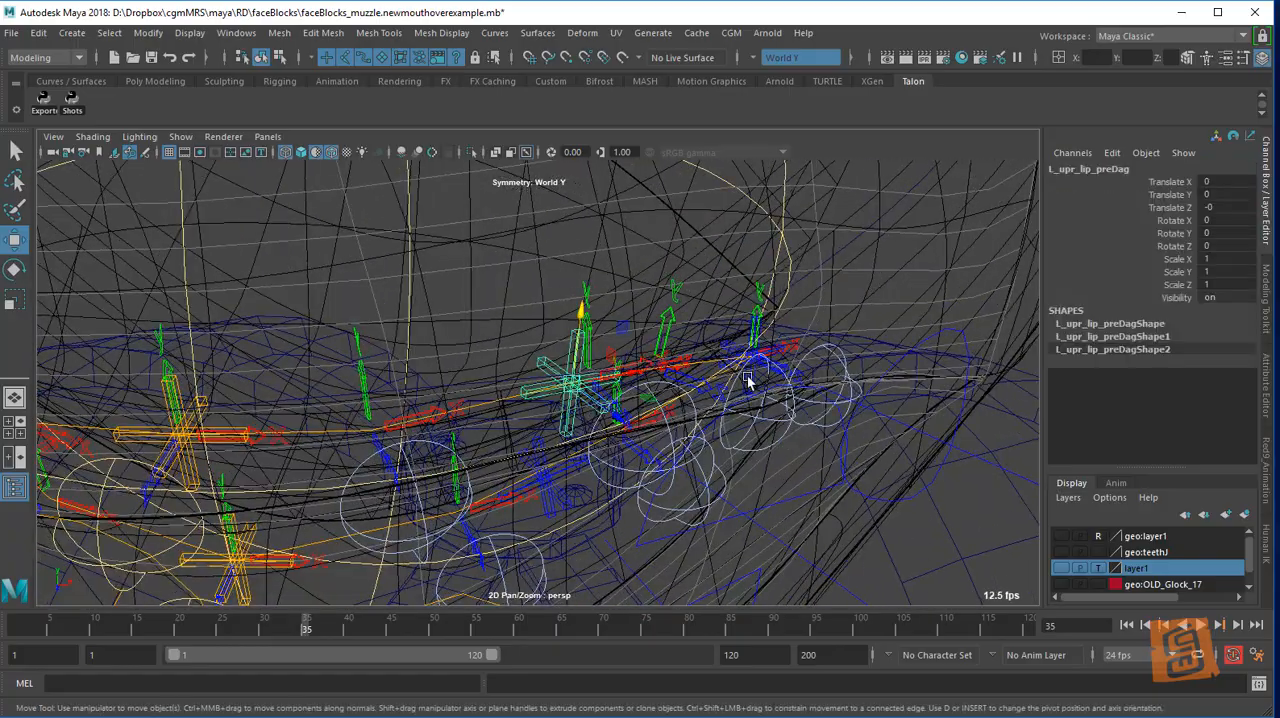
{"action": "left_click_drag", "start_coordinate": [750, 380], "coordinate": [685, 383], "text": "alt"}
{"action": "key", "text": "e"}
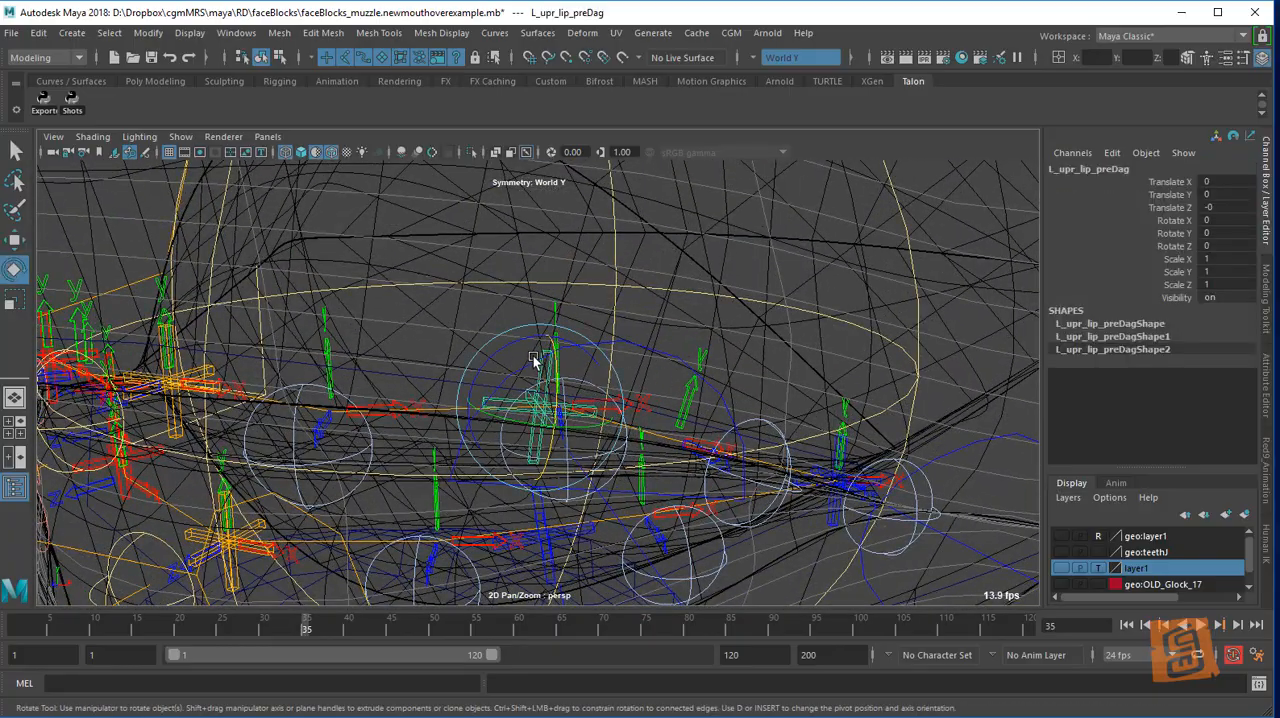
{"action": "left_click_drag", "start_coordinate": [524, 345], "coordinate": [770, 338]}
{"action": "key", "text": "w"}
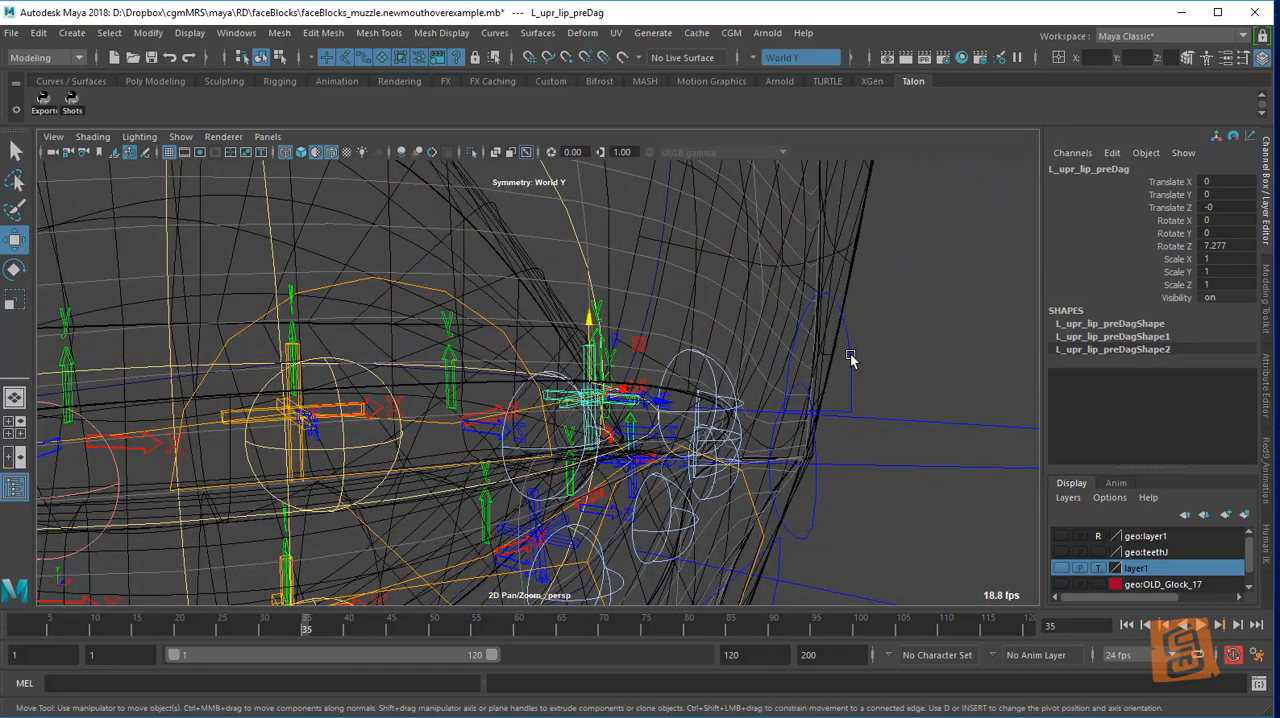
Try rotating the left upper lip orientation helper on its other axes and undo the rotation
{"action": "left_click", "coordinate": [850, 356]}
{"action": "left_click_drag", "start_coordinate": [866, 352], "coordinate": [920, 372], "text": "alt"}
{"action": "left_click", "coordinate": [838, 361]}
{"action": "left_click", "coordinate": [820, 354]}
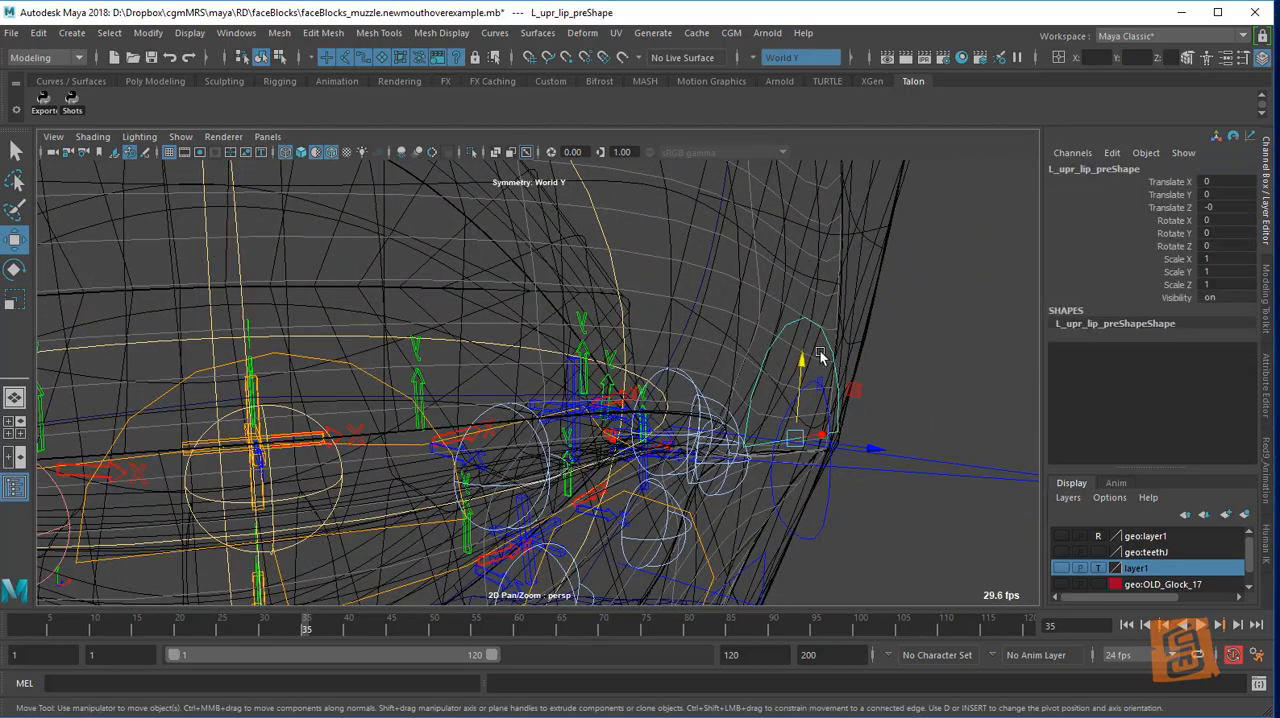
{"action": "left_click", "coordinate": [577, 392]}
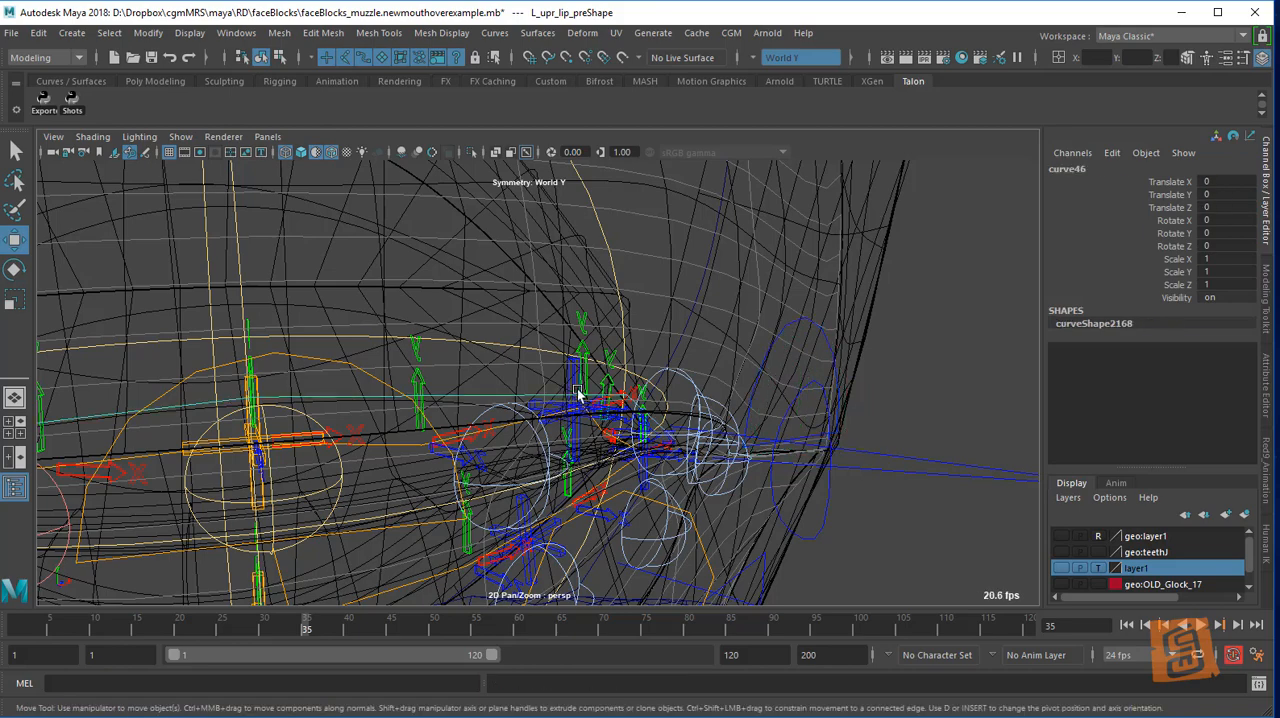
{"action": "left_click", "coordinate": [573, 378]}
{"action": "key", "text": "e"}
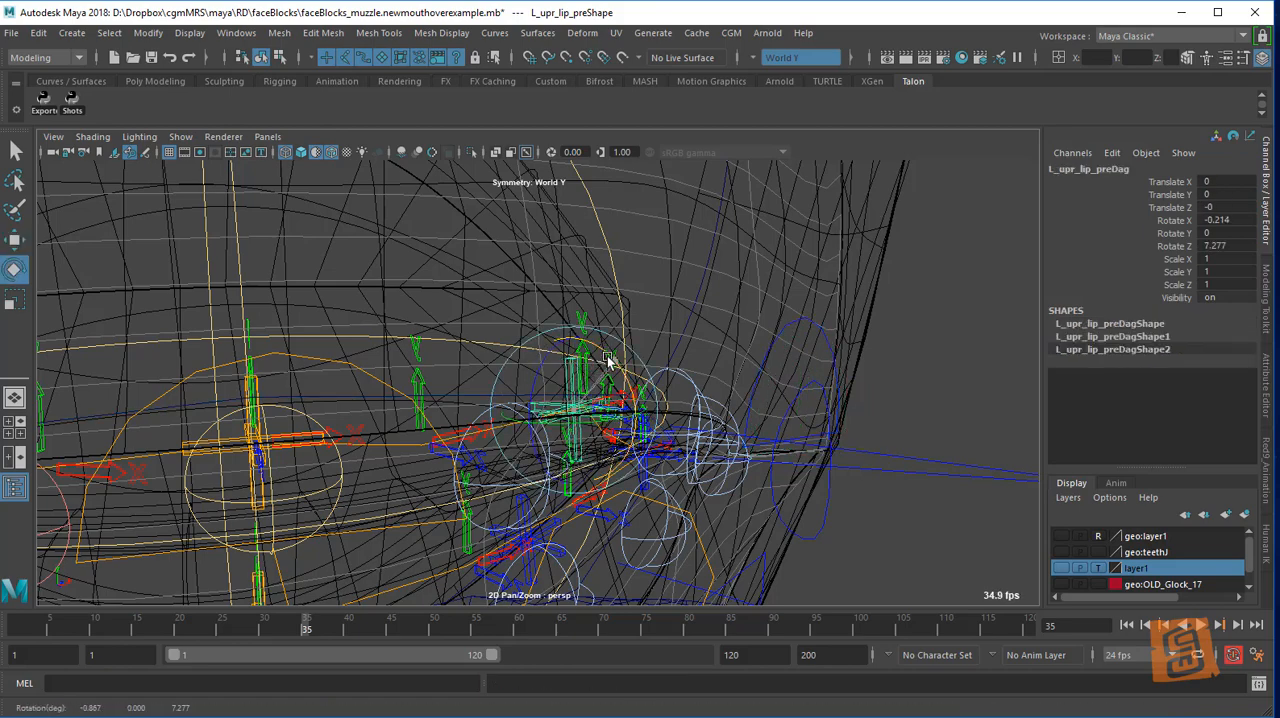
{"action": "left_click_drag", "start_coordinate": [673, 377], "coordinate": [598, 379], "text": "alt"}
{"action": "left_click_drag", "start_coordinate": [506, 384], "coordinate": [516, 405]}
{"action": "key", "text": "ctrl+z"}
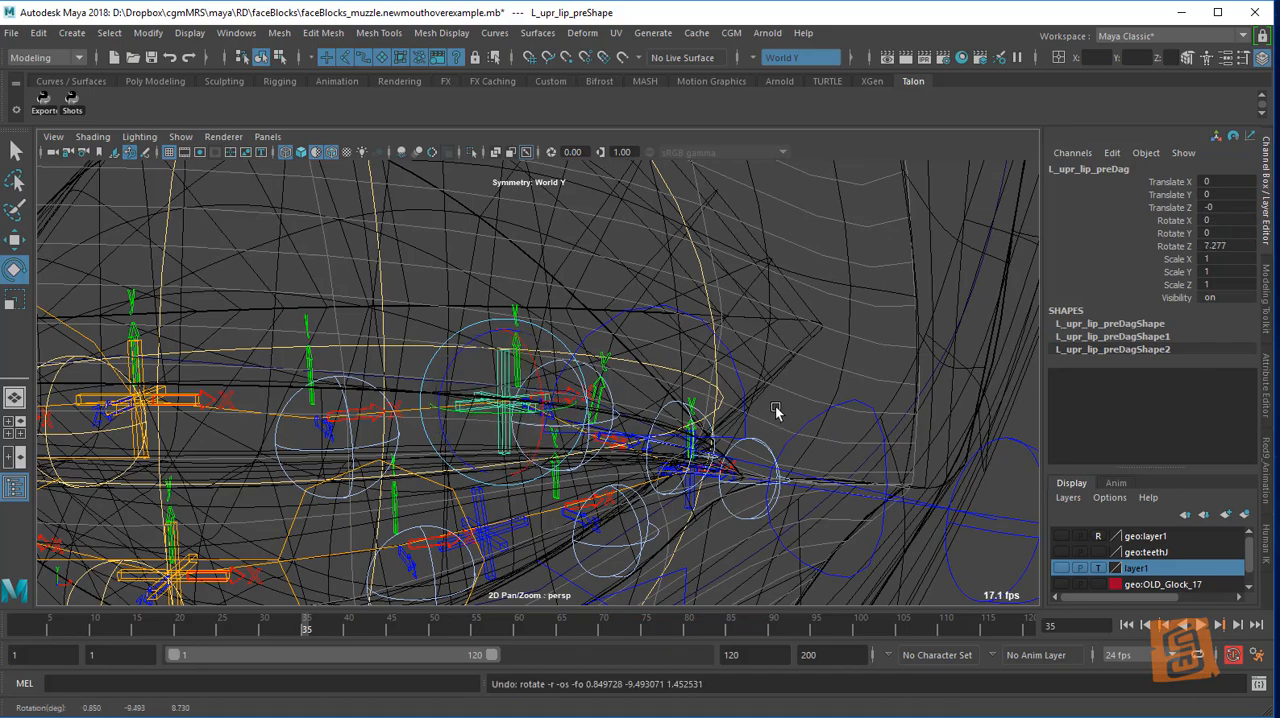
Rotate the left upper lip anchor to about X 8.28, Y 32.83 and Z -8.94
{"action": "left_click_drag", "start_coordinate": [604, 393], "coordinate": [706, 449], "text": "alt"}
{"action": "left_click", "coordinate": [960, 450]}
{"action": "right_click_drag", "start_coordinate": [958, 450], "coordinate": [745, 395], "text": "alt"}
{"action": "middle_click_drag", "start_coordinate": [621, 411], "coordinate": [656, 378], "text": "alt"}
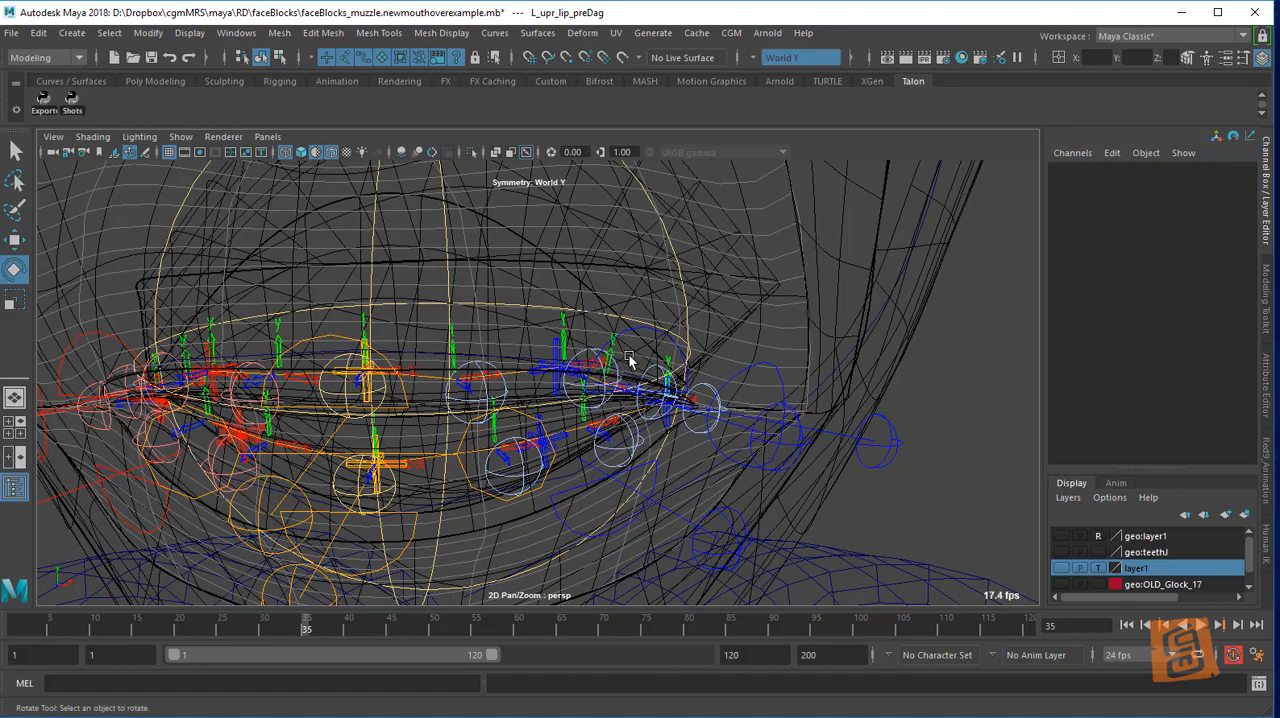
{"action": "left_click_drag", "start_coordinate": [630, 360], "coordinate": [565, 395], "text": "alt"}
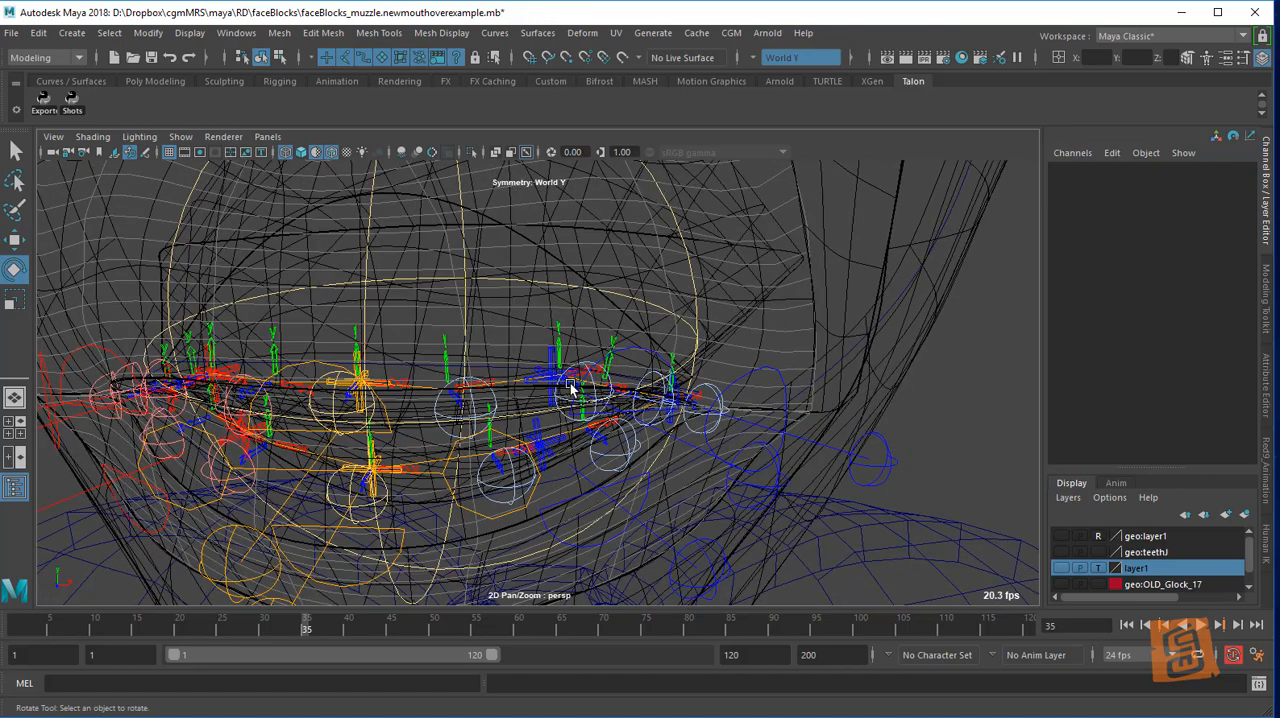
{"action": "left_click_drag", "start_coordinate": [621, 357], "coordinate": [643, 400], "text": "alt"}
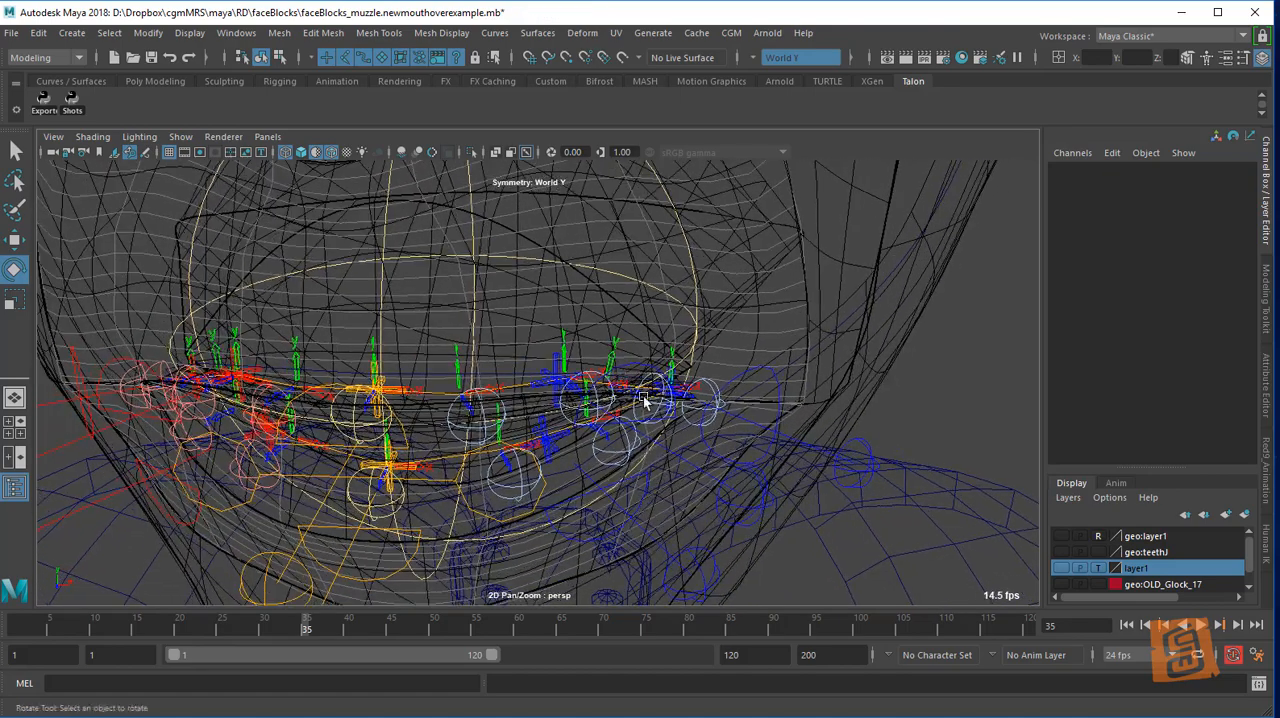
{"action": "left_click", "coordinate": [685, 466]}
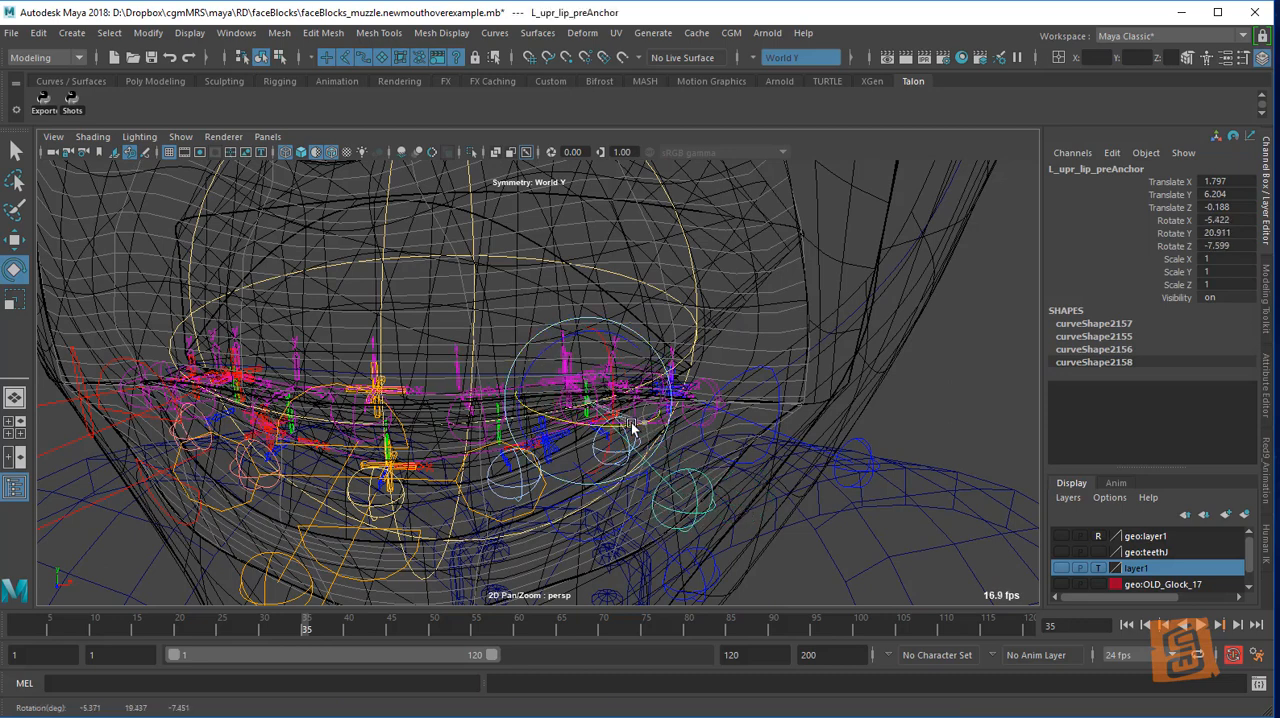
{"action": "key", "text": "w"}
{"action": "left_click_drag", "start_coordinate": [600, 430], "coordinate": [609, 424]}
{"action": "key", "text": "e"}
{"action": "left_click_drag", "start_coordinate": [622, 373], "coordinate": [679, 531]}
Try moving the left upper lip anchor to about X 2.06, Y 6.09, Z 0.24 and undo the move
{"action": "key", "text": "w"}
{"action": "key", "text": "e"}
{"action": "key", "text": "w"}
{"action": "key", "text": "e"}
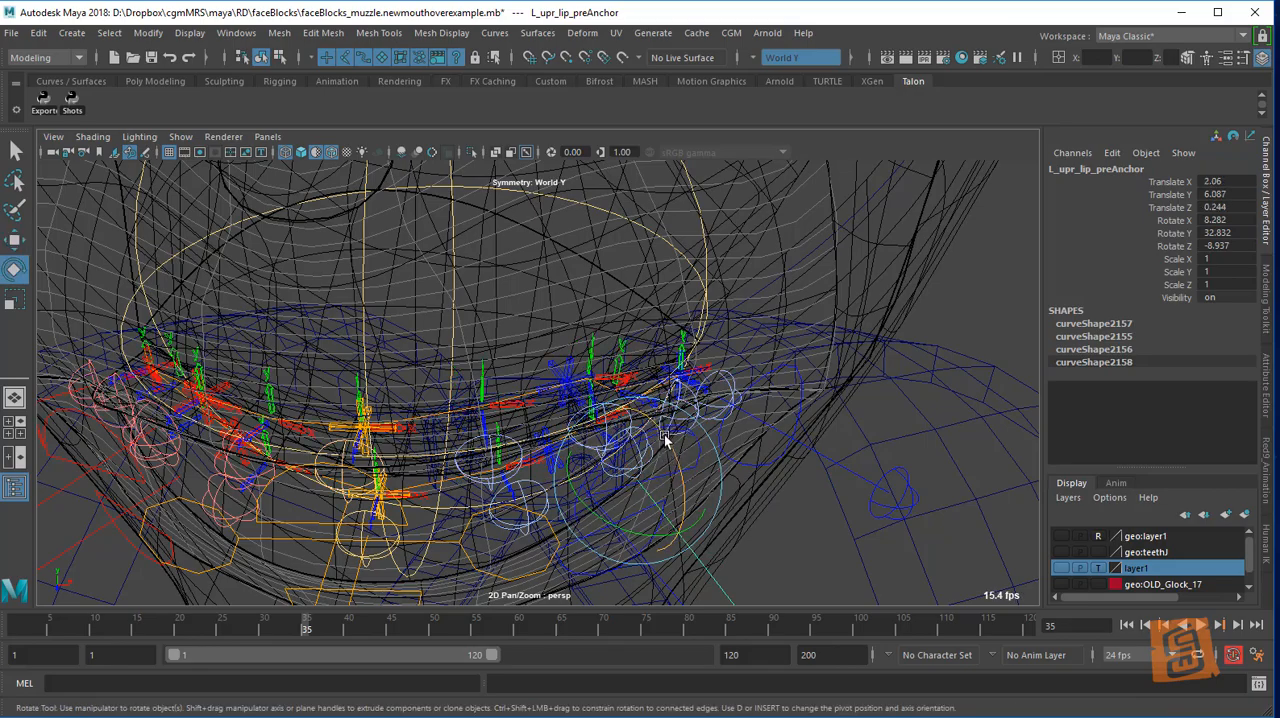
{"action": "mouse_move", "coordinate": [672, 449]}
{"action": "left_mouse_down"}
{"action": "mouse_move", "coordinate": [660, 432]}
{"action": "mouse_move", "coordinate": [667, 452]}
{"action": "left_mouse_up"}
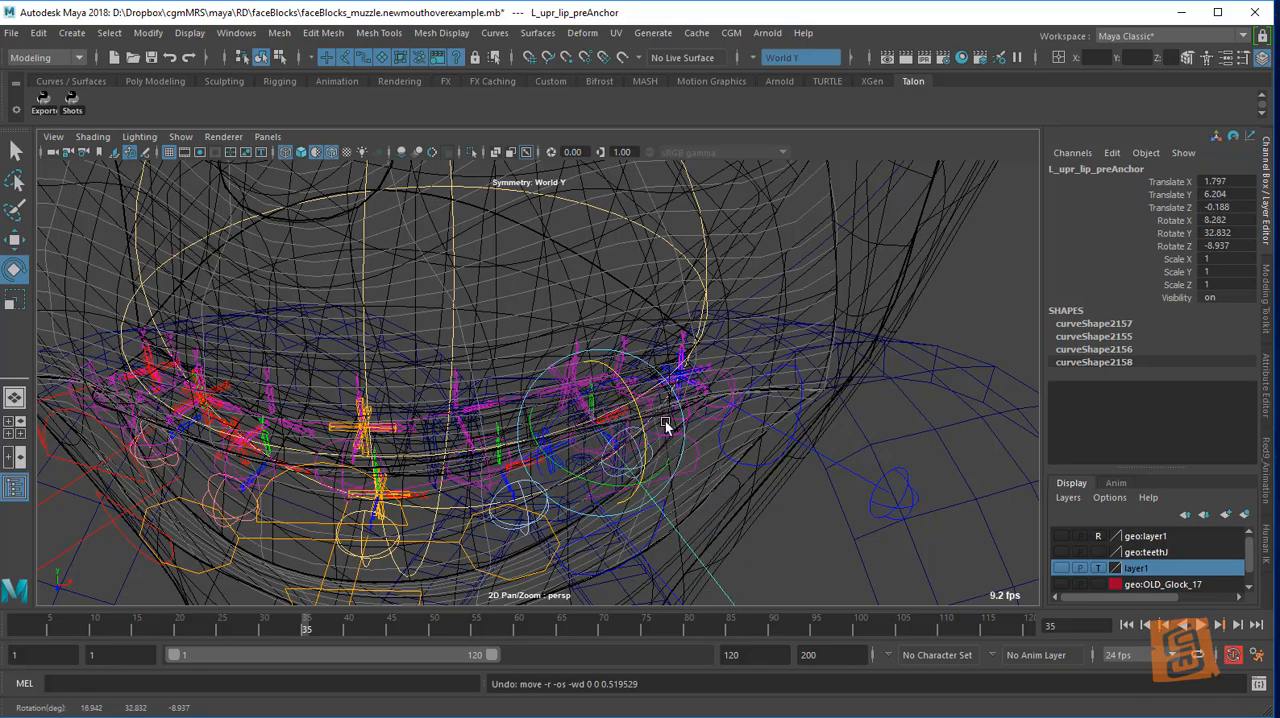
{"action": "key", "text": "w"}
Switch to shaded display and rotate the left upper lip anchor to about X -8.93, Y 32.48, Z -14.39
{"action": "left_click", "coordinate": [766, 403]}
{"action": "left_click_drag", "start_coordinate": [766, 403], "coordinate": [726, 437], "text": "alt"}
{"action": "left_click", "coordinate": [688, 418]}
{"action": "key", "text": "e"}
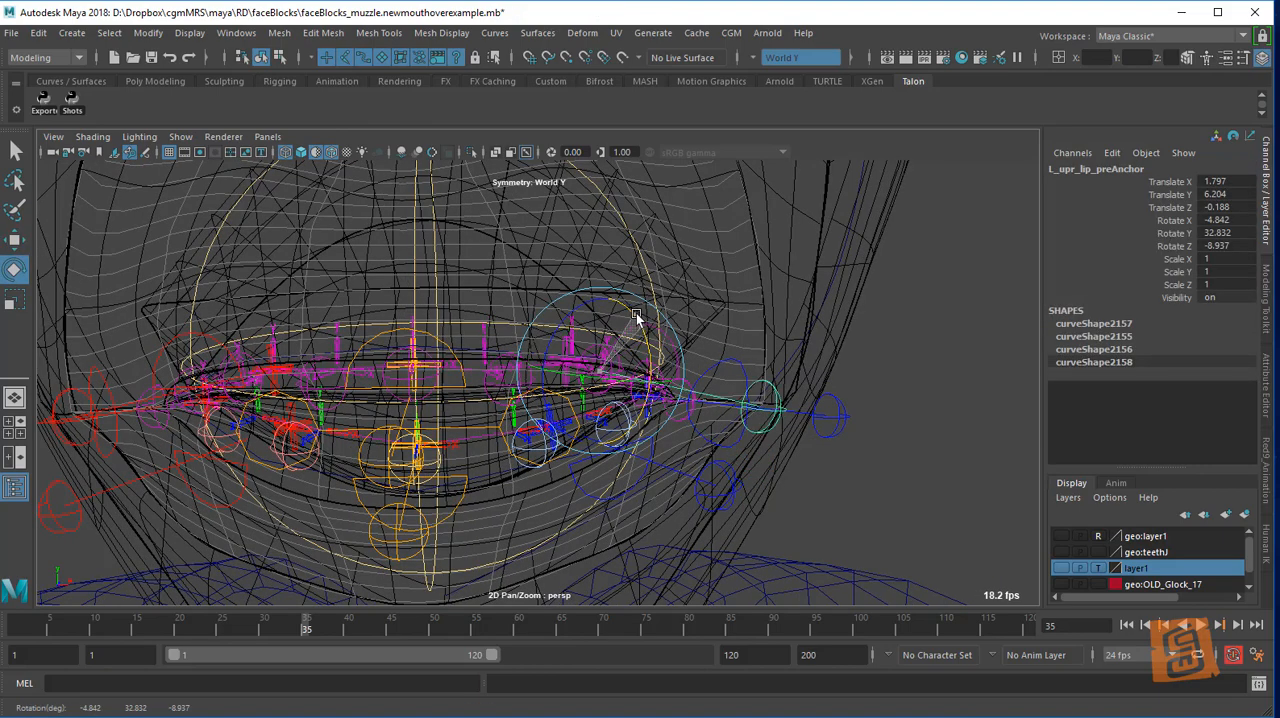
{"action": "key", "text": "5"}
{"action": "mouse_move", "coordinate": [696, 350]}
{"action": "left_mouse_down", "text": "alt"}
{"action": "mouse_move", "coordinate": [666, 330]}
{"action": "mouse_move", "coordinate": [655, 391]}
{"action": "left_mouse_up", "text": "alt"}
{"action": "left_click_drag", "start_coordinate": [565, 363], "coordinate": [627, 387]}
{"action": "key", "text": "w"}
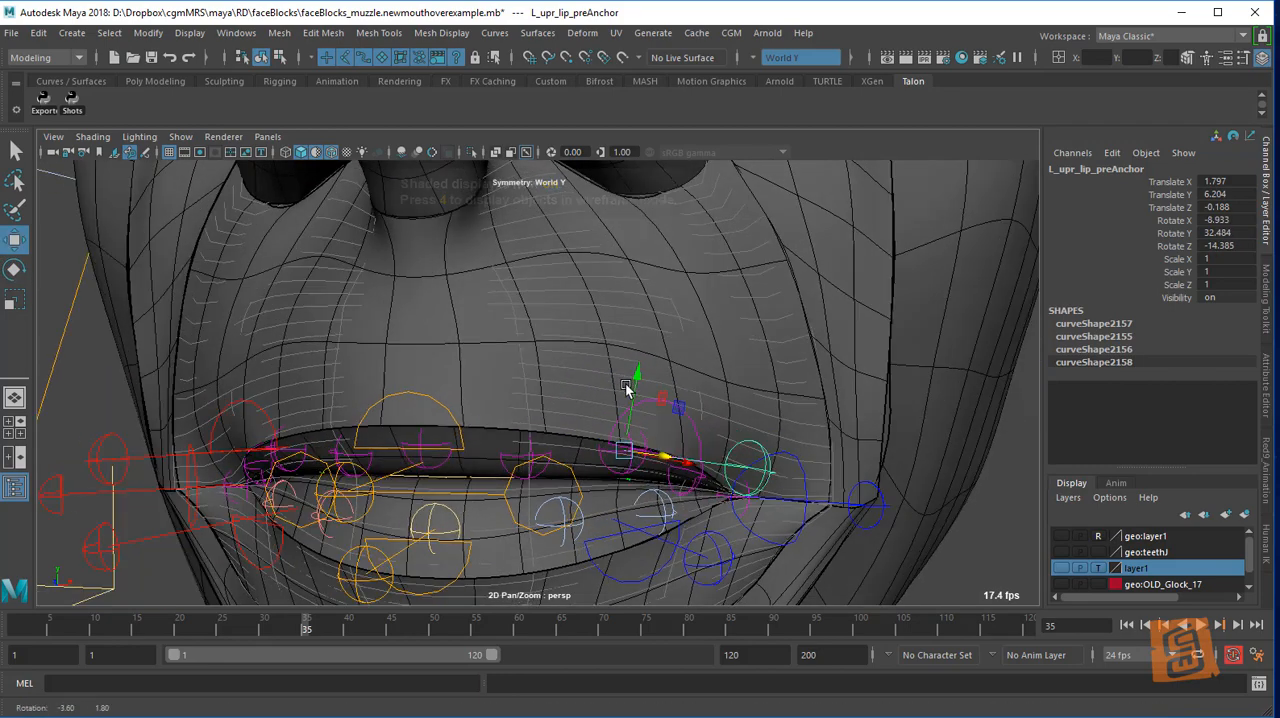
Switch back to wireframe display and select the left upper lip joint helper under surfaceDriver2
{"action": "right_click_drag", "start_coordinate": [627, 387], "coordinate": [608, 375], "text": "alt"}
{"action": "mouse_move", "coordinate": [608, 375]}
{"action": "left_mouse_down", "text": "alt"}
{"action": "mouse_move", "coordinate": [623, 394]}
{"action": "mouse_move", "coordinate": [622, 362]}
{"action": "left_mouse_up", "text": "alt"}
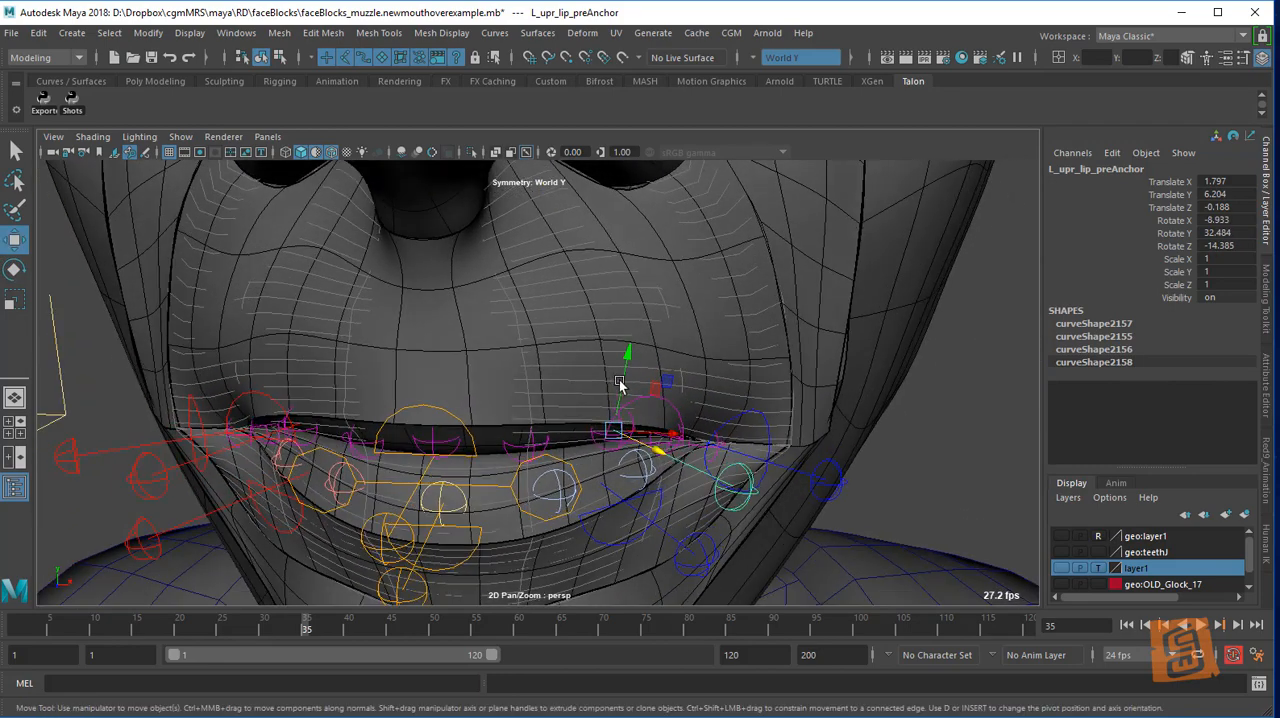
{"action": "key", "text": "4"}
{"action": "right_click_drag", "start_coordinate": [637, 381], "coordinate": [703, 411], "text": "alt"}
{"action": "left_click_drag", "start_coordinate": [703, 411], "coordinate": [616, 449], "text": "alt"}
{"action": "left_click", "coordinate": [601, 388]}
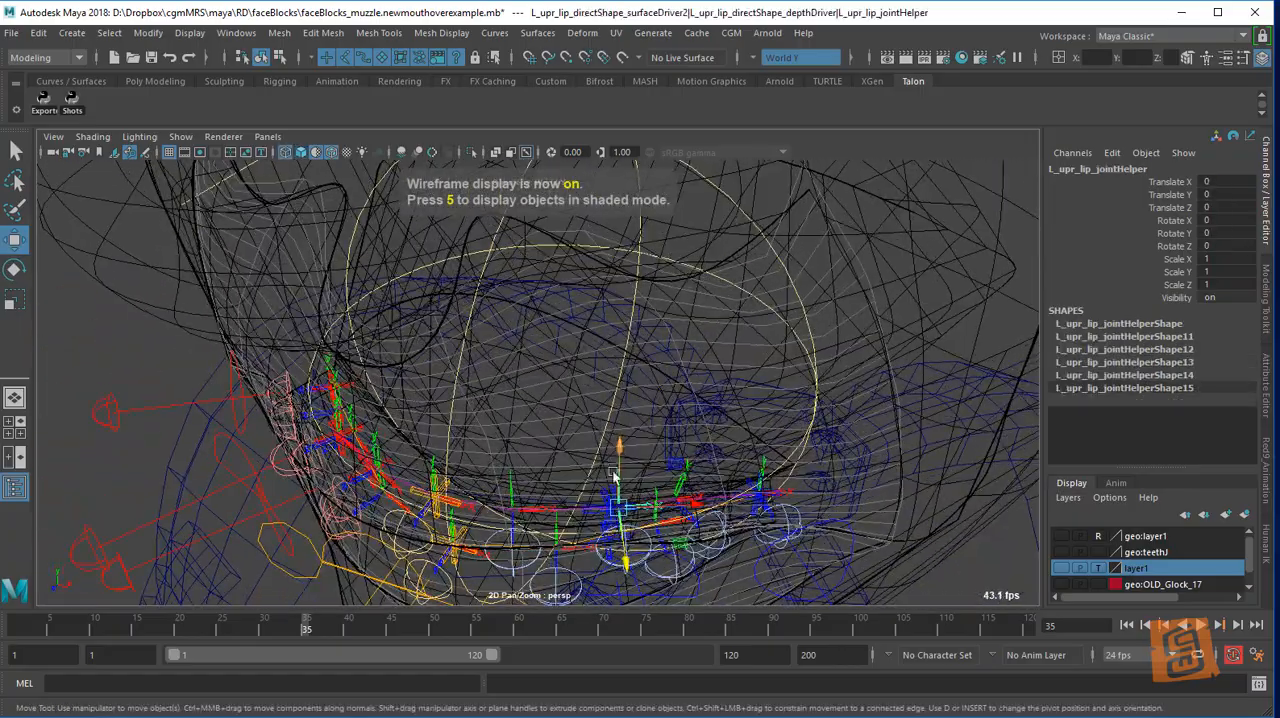
{"action": "key", "text": "e"}
{"action": "left_click_drag", "start_coordinate": [648, 512], "coordinate": [661, 411]}
{"action": "key", "text": "w"}
Slide the left upper lip joint helper nearest the corner to about Z 0.197 and its inner neighbour to about Z 0.108
{"action": "left_click", "coordinate": [537, 461]}
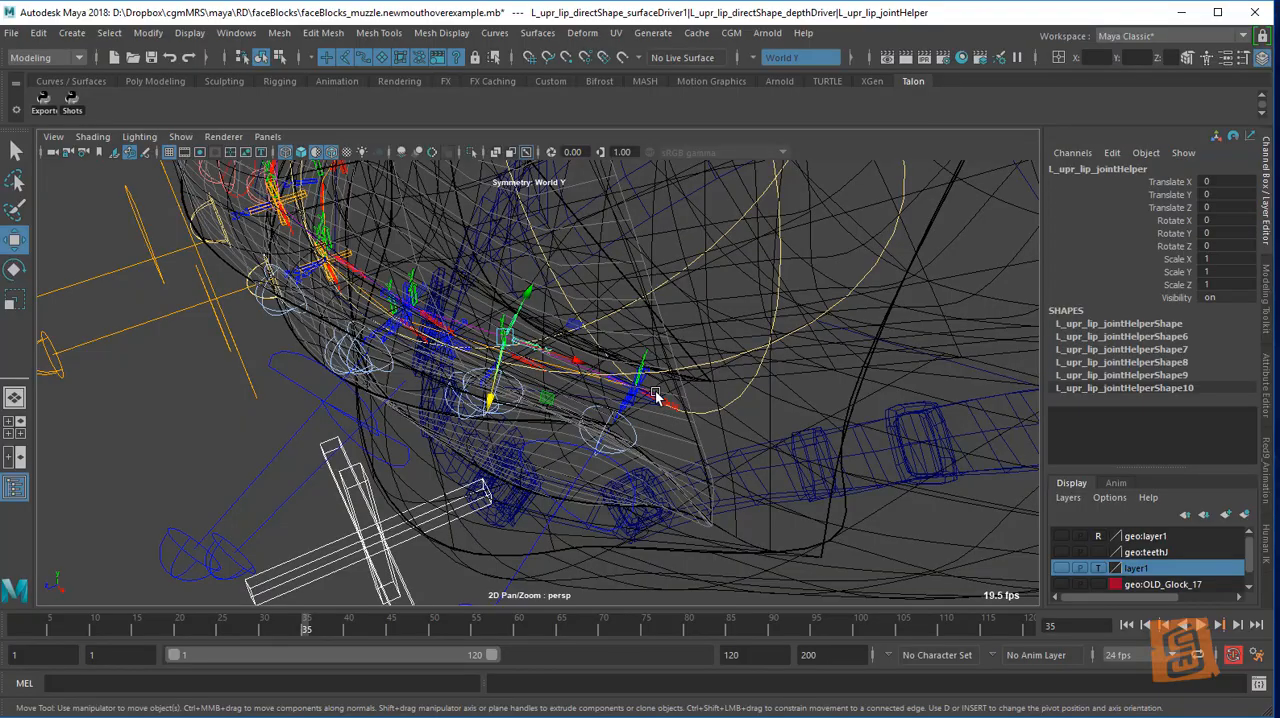
{"action": "mouse_move", "coordinate": [676, 412]}
{"action": "left_mouse_down", "text": "alt"}
{"action": "mouse_move", "coordinate": [652, 416]}
{"action": "mouse_move", "coordinate": [710, 419]}
{"action": "mouse_move", "coordinate": [686, 390]}
{"action": "mouse_move", "coordinate": [683, 412]}
{"action": "left_mouse_up", "text": "alt"}
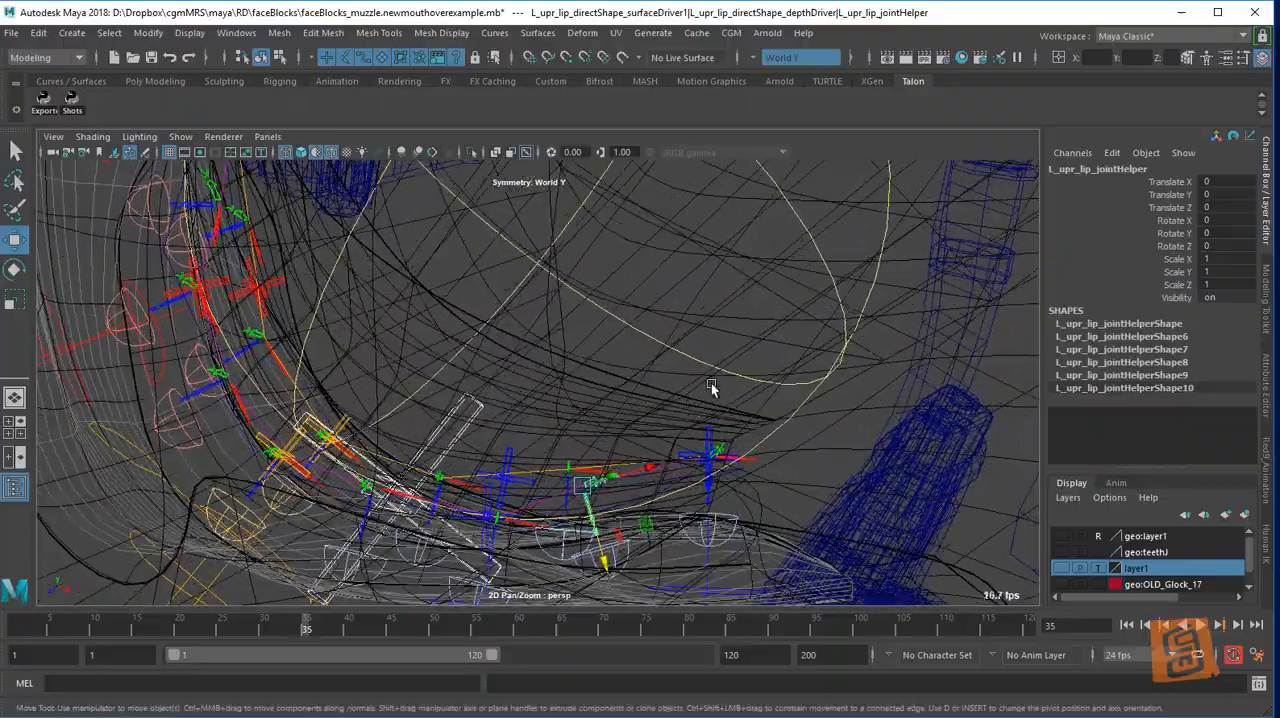
{"action": "left_click", "coordinate": [711, 388]}
{"action": "left_click", "coordinate": [714, 457]}
{"action": "mouse_move", "coordinate": [714, 457]}
{"action": "left_mouse_down", "text": "alt"}
{"action": "mouse_move", "coordinate": [771, 381]}
{"action": "mouse_move", "coordinate": [760, 372]}
{"action": "mouse_move", "coordinate": [752, 396]}
{"action": "mouse_move", "coordinate": [800, 350]}
{"action": "mouse_move", "coordinate": [755, 332]}
{"action": "mouse_move", "coordinate": [730, 362]}
{"action": "mouse_move", "coordinate": [727, 472]}
{"action": "left_mouse_up", "text": "alt"}
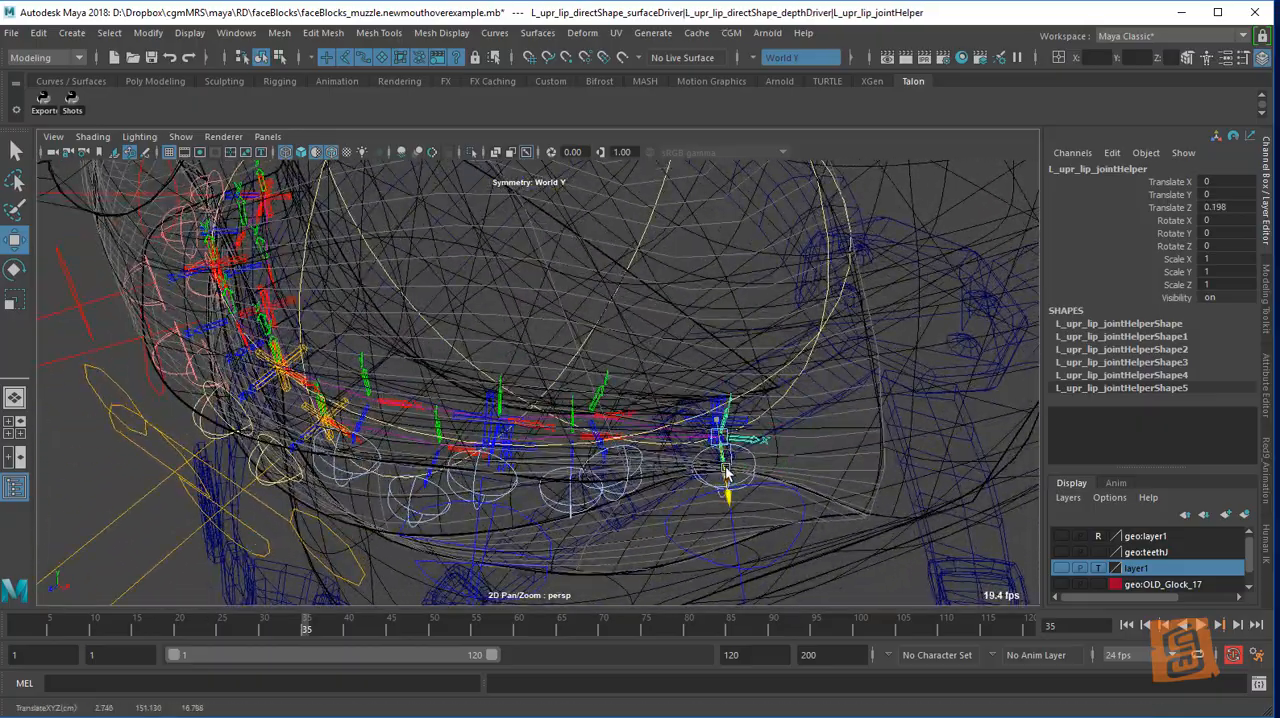
{"action": "left_click", "coordinate": [606, 392]}
{"action": "left_click_drag", "start_coordinate": [616, 372], "coordinate": [597, 489], "text": "alt"}
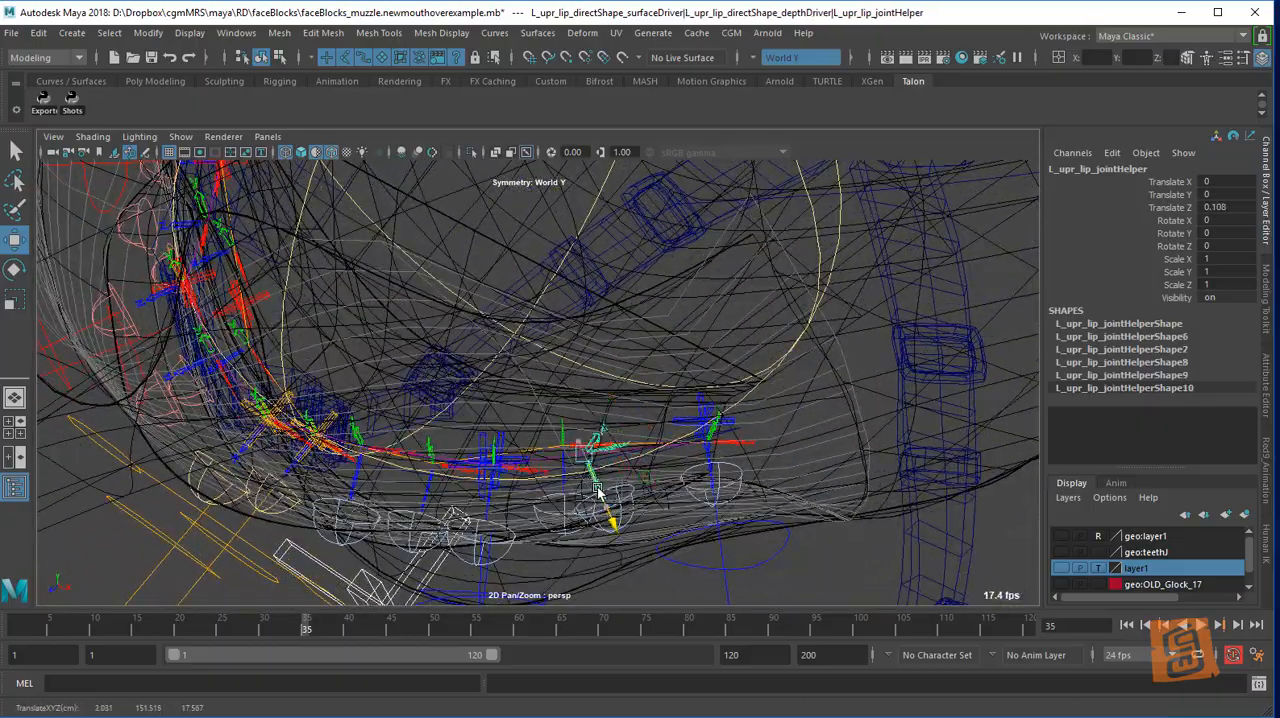
Return to shaded display and rotate the left upper lip corner anchor to about X -7.93, Y 33.95, Z -5.29
{"action": "mouse_move", "coordinate": [763, 448]}
{"action": "left_mouse_down", "text": "alt"}
{"action": "mouse_move", "coordinate": [709, 366]}
{"action": "mouse_move", "coordinate": [720, 338]}
{"action": "mouse_move", "coordinate": [666, 372]}
{"action": "mouse_move", "coordinate": [695, 383]}
{"action": "left_mouse_up", "text": "alt"}
{"action": "key", "text": "5"}
{"action": "left_click", "coordinate": [726, 378]}
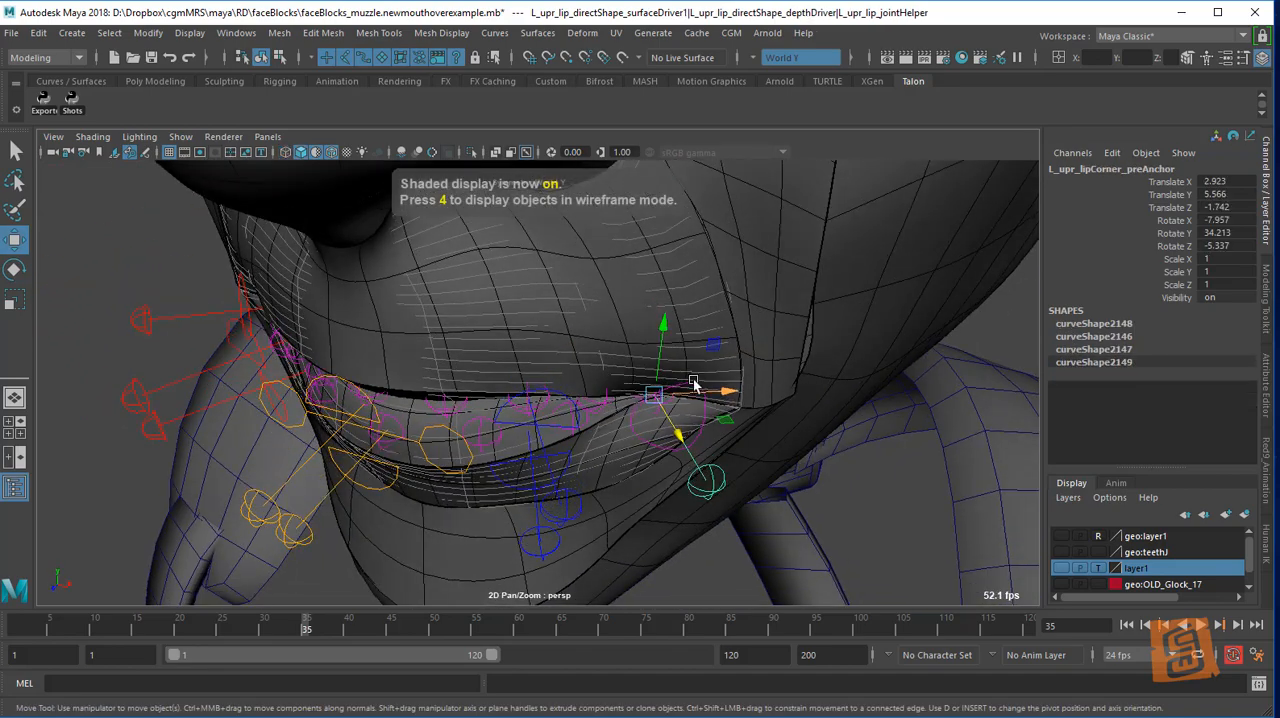
{"action": "key", "text": "e"}
{"action": "mouse_move", "coordinate": [711, 429]}
{"action": "left_mouse_down"}
{"action": "mouse_move", "coordinate": [679, 428]}
{"action": "mouse_move", "coordinate": [690, 430]}
{"action": "left_mouse_up"}
{"action": "key", "text": "w"}
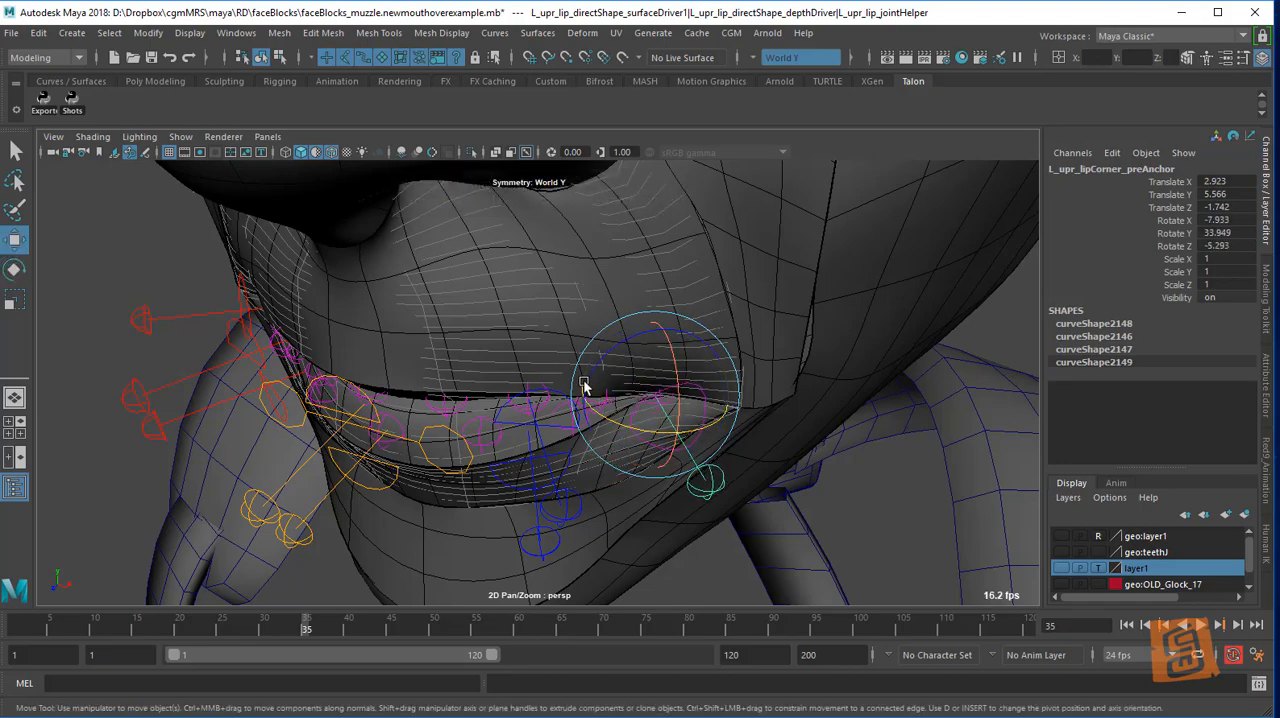
Switch the viewport to wireframe again and select the left upper lip shape handle
{"action": "key", "text": "4"}
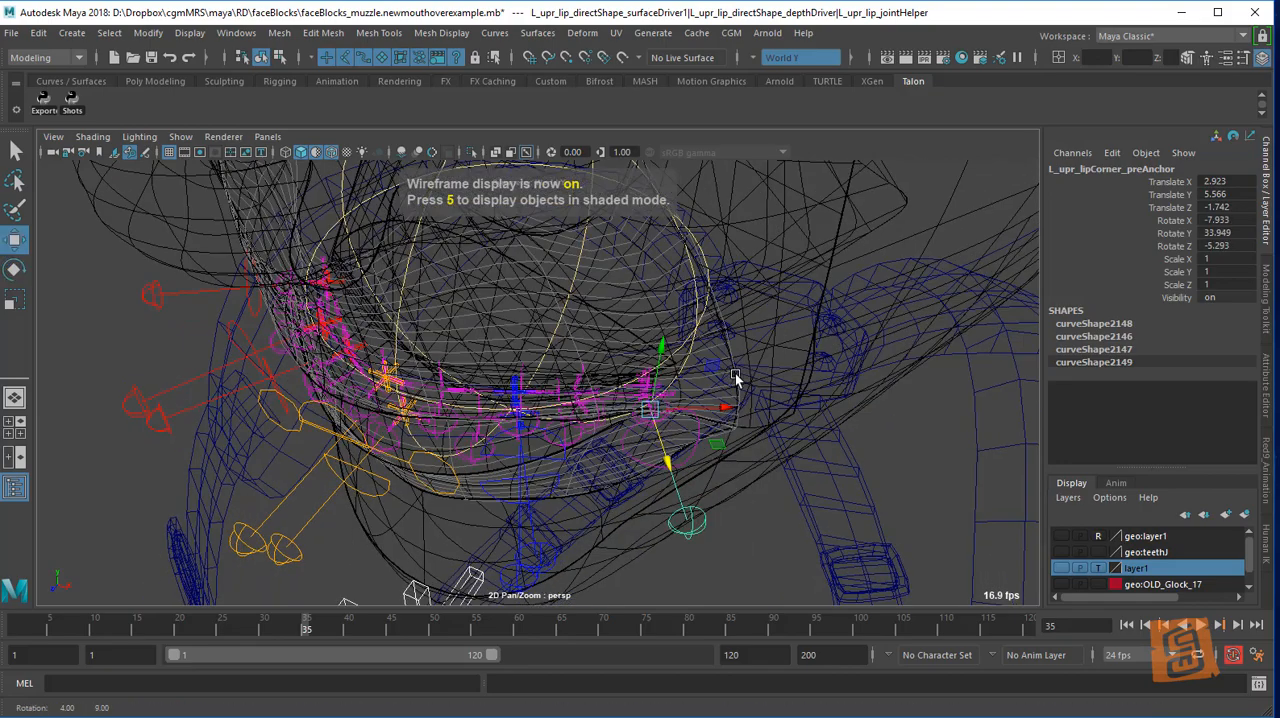
{"action": "left_click", "coordinate": [750, 412]}
{"action": "left_click_drag", "start_coordinate": [750, 412], "coordinate": [594, 403], "text": "alt"}
{"action": "left_click", "coordinate": [542, 424]}
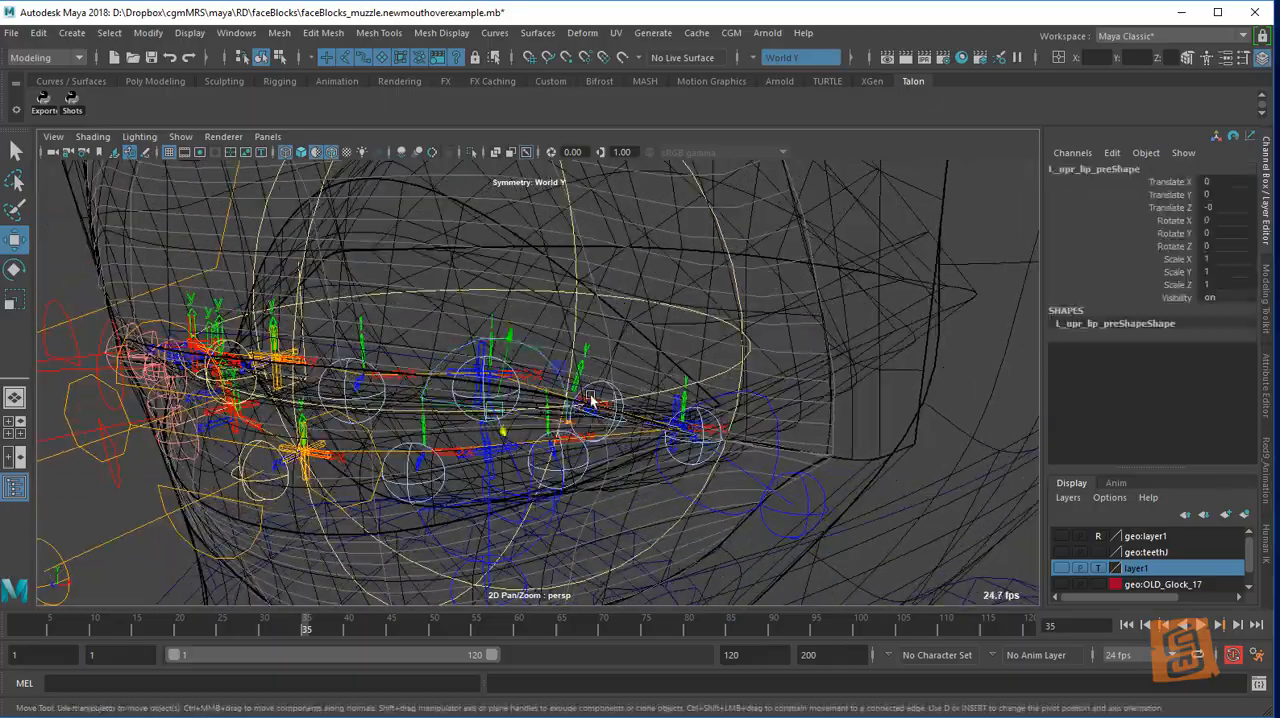
{"action": "middle_click_drag", "start_coordinate": [591, 396], "coordinate": [612, 422], "text": "alt"}
{"action": "left_click_drag", "start_coordinate": [590, 410], "coordinate": [645, 364], "text": "alt"}
Reset the joint helper between the left upper lip and its corner and rotate it to about X -6.08, Y -21.96, Z 7.89
{"action": "left_click", "coordinate": [618, 351]}
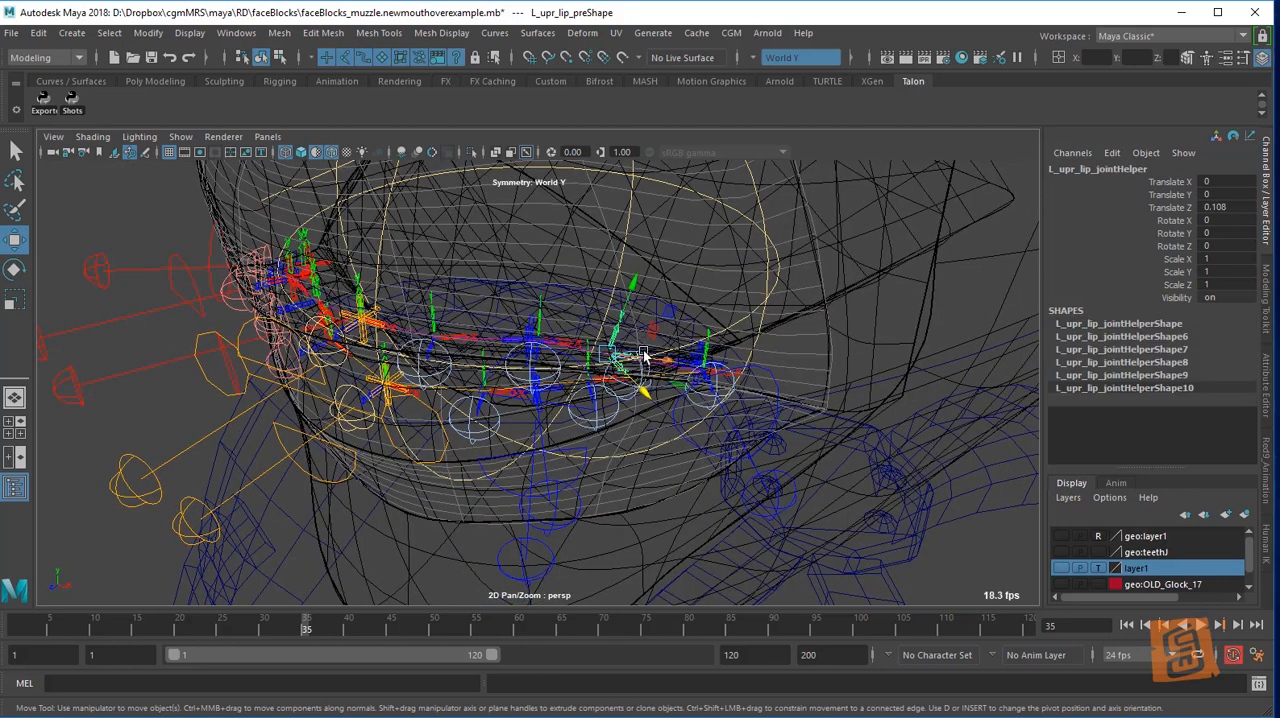
{"action": "left_click", "coordinate": [670, 272]}
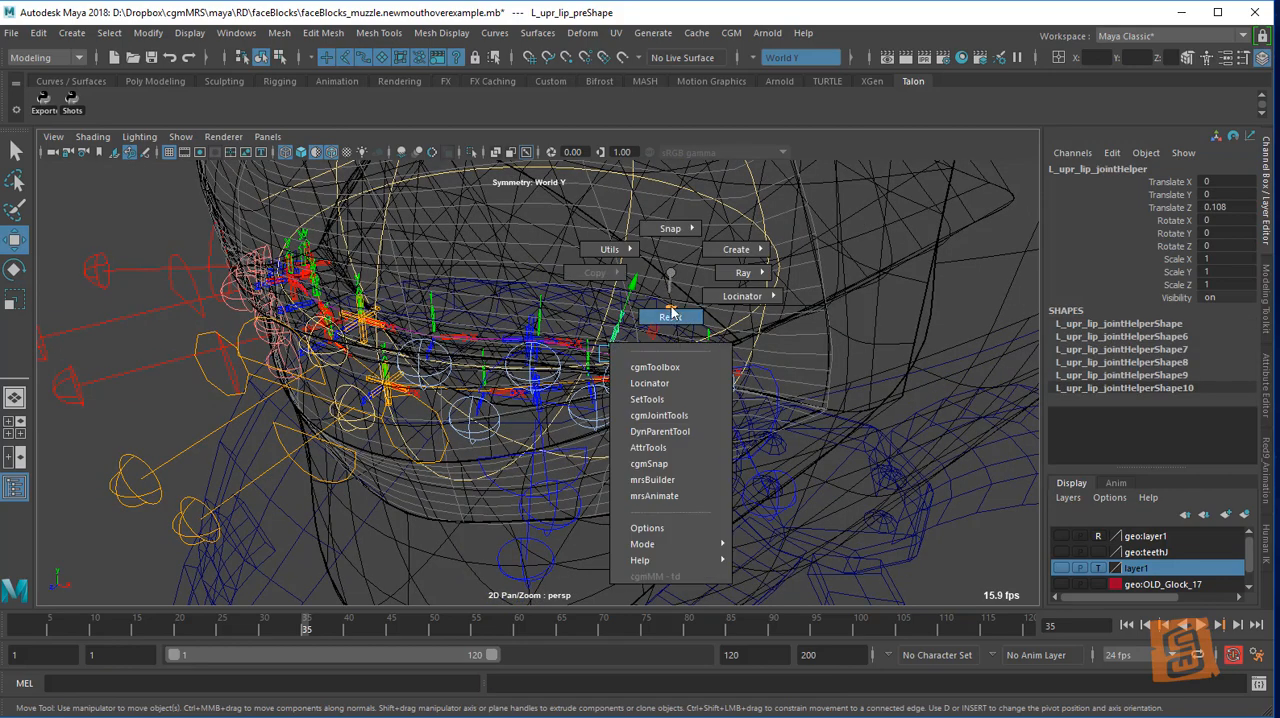
{"action": "left_click", "coordinate": [672, 314]}
{"action": "key", "text": "e"}
{"action": "left_click_drag", "start_coordinate": [636, 357], "coordinate": [585, 353]}
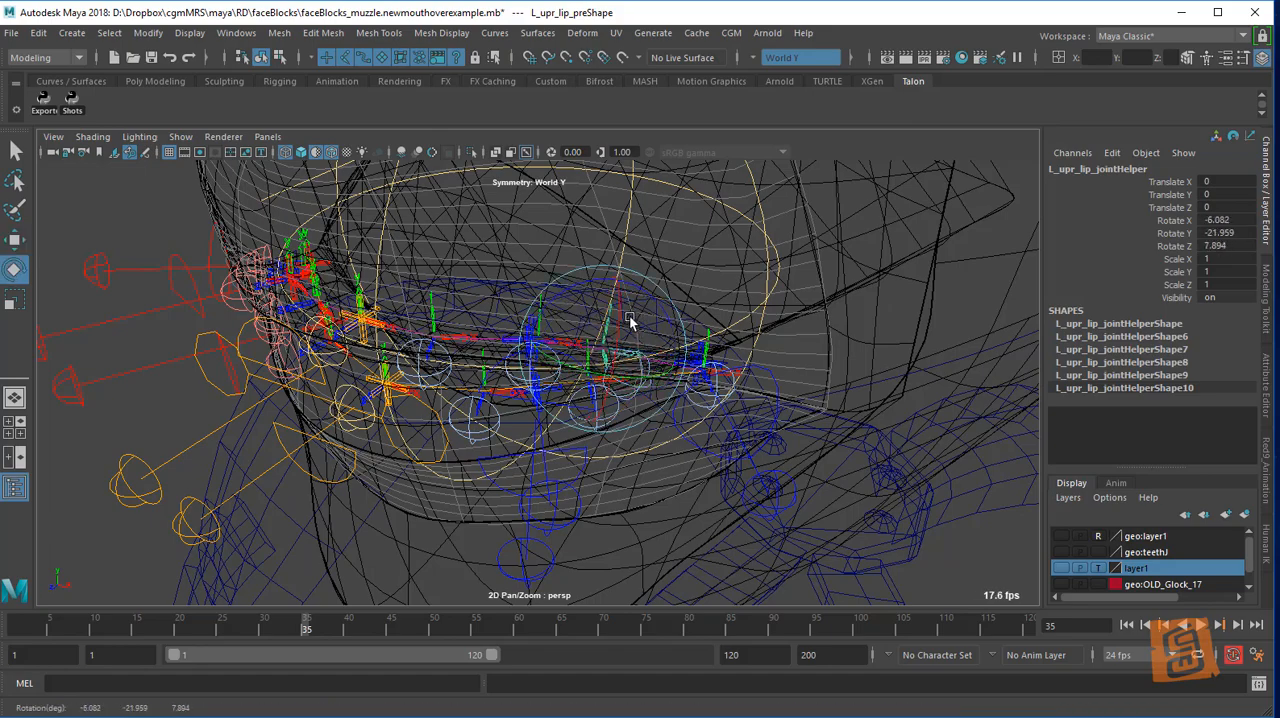
Move the middle left upper lip joint helper to about X -0.108, Y 0.008, Z 0.004 and rotate it to about X -9.26, Y 2.52, Z -4.47
{"action": "key", "text": "w"}
{"action": "left_click_drag", "start_coordinate": [643, 357], "coordinate": [558, 376], "text": "alt"}
{"action": "key", "text": "e"}
{"action": "left_click_drag", "start_coordinate": [751, 351], "coordinate": [726, 369], "text": "alt"}
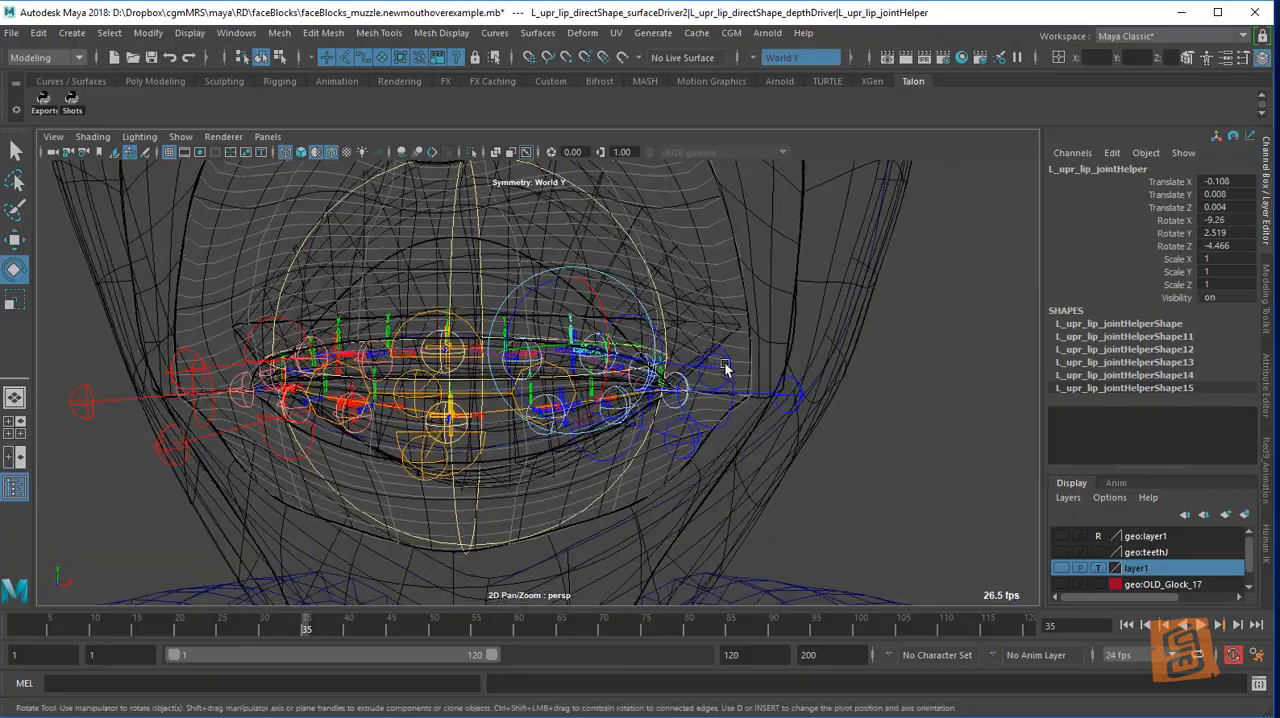
{"action": "left_click", "coordinate": [857, 397]}
Rotate the left upper lip anchor to about X -12.45, Y 29.59, Z -10.92
{"action": "left_click_drag", "start_coordinate": [857, 397], "coordinate": [704, 430], "text": "alt"}
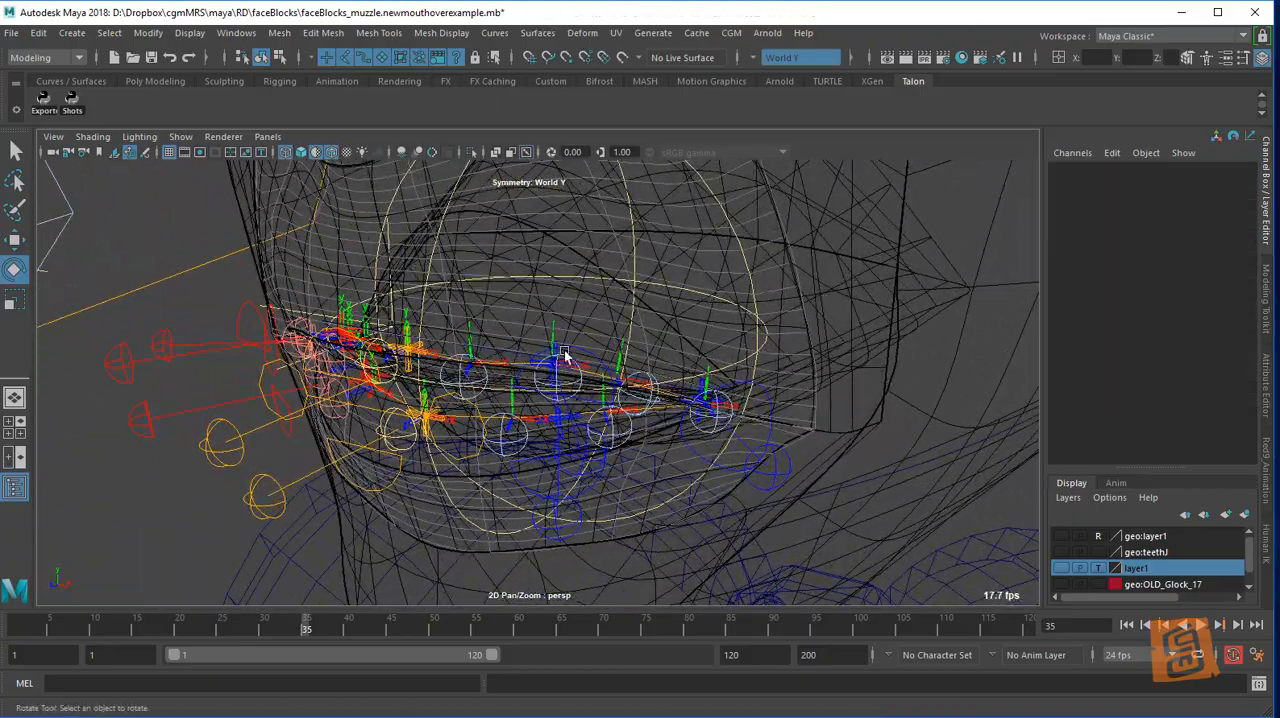
{"action": "left_click_drag", "start_coordinate": [605, 398], "coordinate": [608, 432], "text": "alt"}
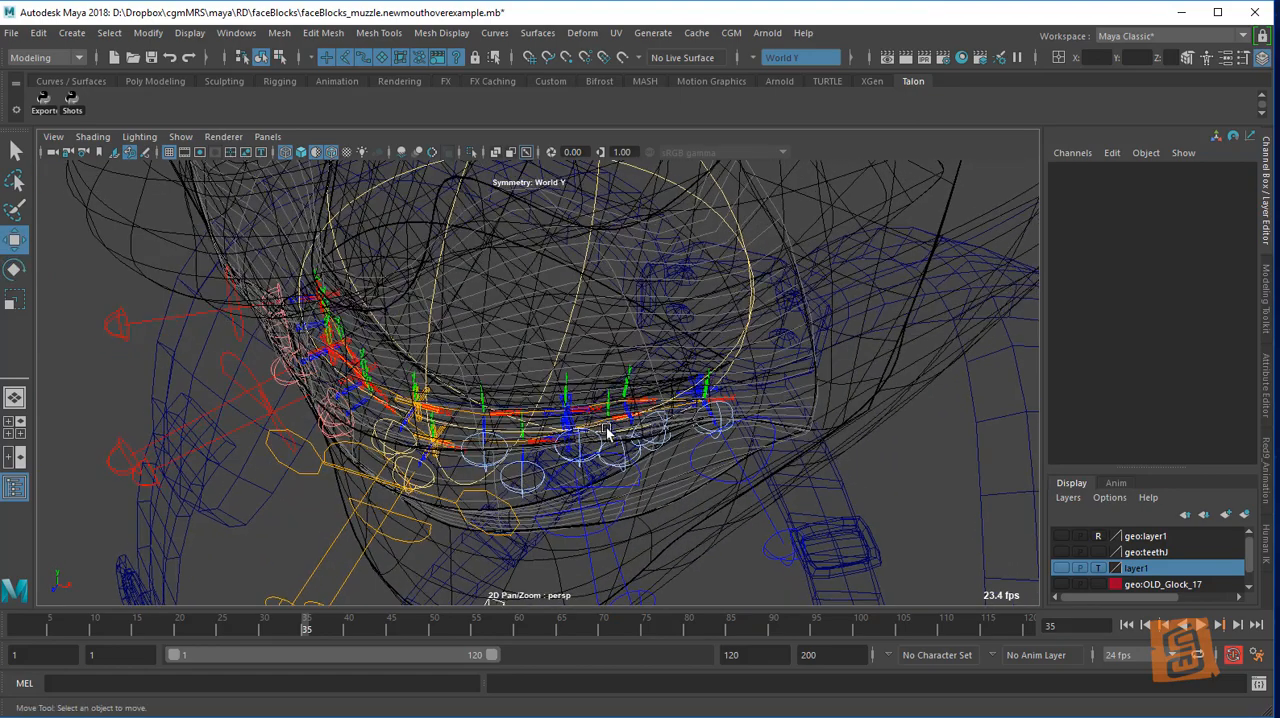
{"action": "left_click", "coordinate": [600, 506]}
{"action": "key", "text": "e"}
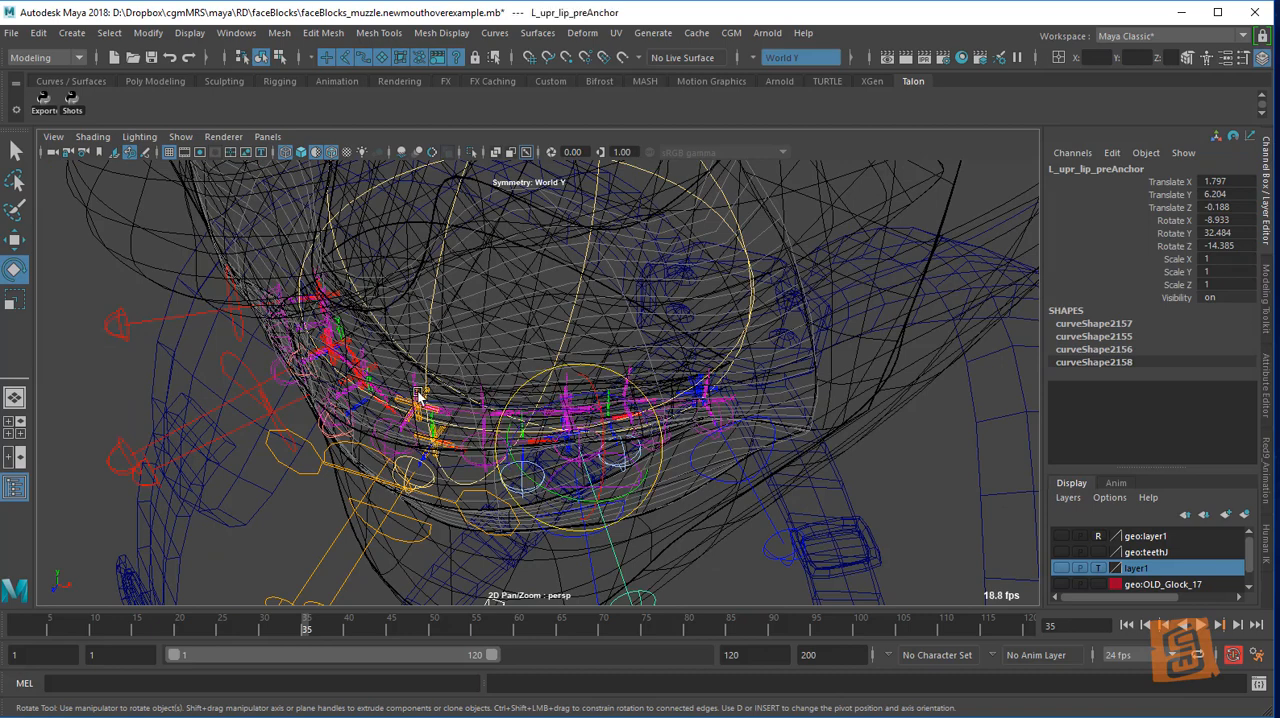
{"action": "left_click_drag", "start_coordinate": [600, 436], "coordinate": [569, 452]}
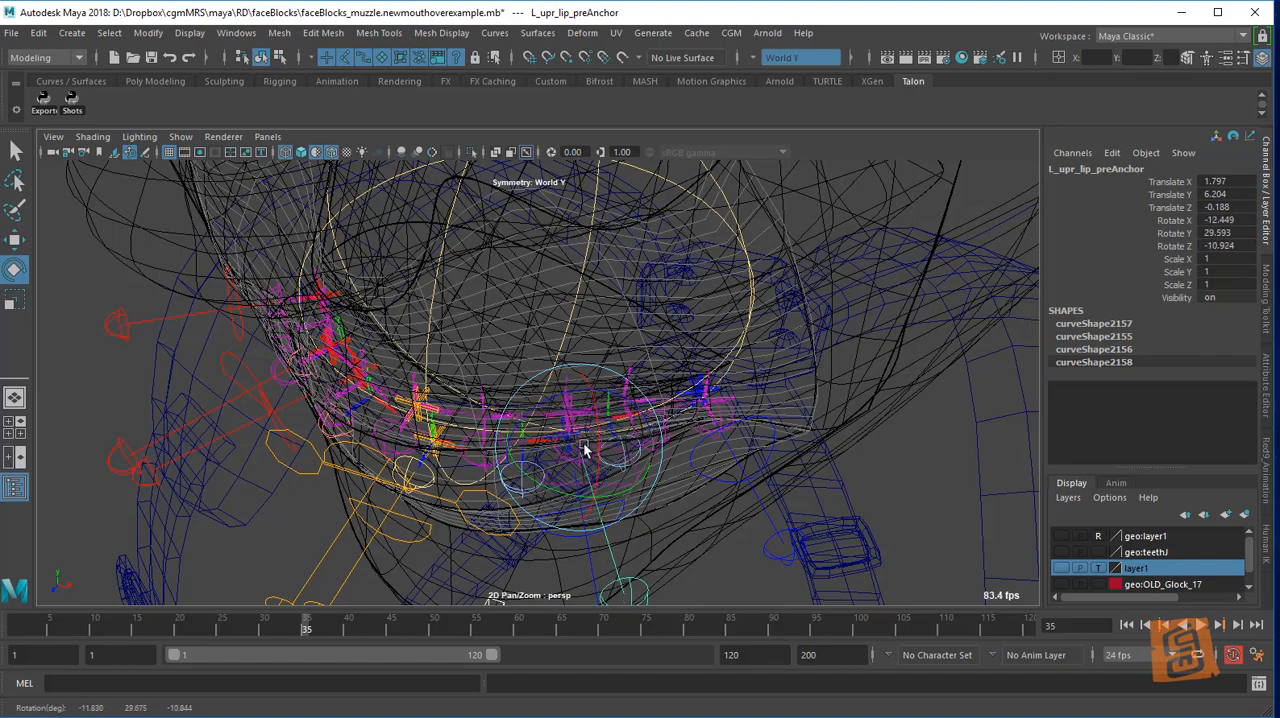
{"action": "key", "text": "w"}
{"action": "left_click_drag", "start_coordinate": [628, 452], "coordinate": [638, 378], "text": "alt"}
{"action": "left_click_drag", "start_coordinate": [615, 369], "coordinate": [599, 393]}
{"action": "key", "text": "e"}
{"action": "key", "text": "w"}
{"action": "left_click_drag", "start_coordinate": [700, 402], "coordinate": [688, 272], "text": "alt"}
Select the whole lower face muzzle block and display the viewport shaded with X-Ray
{"action": "left_click", "coordinate": [626, 498]}
{"action": "right_click_drag", "start_coordinate": [637, 384], "coordinate": [722, 369], "text": "alt"}
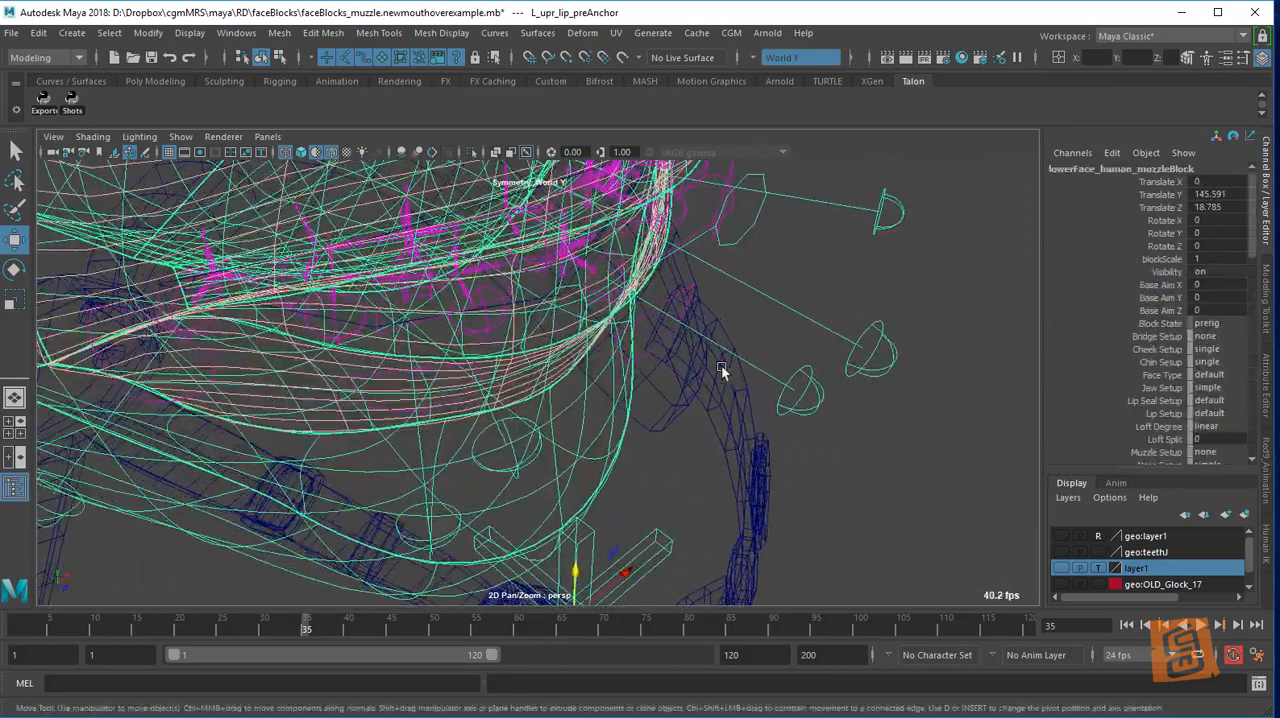
{"action": "mouse_move", "coordinate": [722, 370]}
{"action": "left_mouse_down", "text": "alt"}
{"action": "mouse_move", "coordinate": [760, 400]}
{"action": "mouse_move", "coordinate": [720, 371]}
{"action": "mouse_move", "coordinate": [749, 349]}
{"action": "mouse_move", "coordinate": [718, 320]}
{"action": "mouse_move", "coordinate": [702, 338]}
{"action": "left_mouse_up", "text": "alt"}
{"action": "key", "text": "5"}
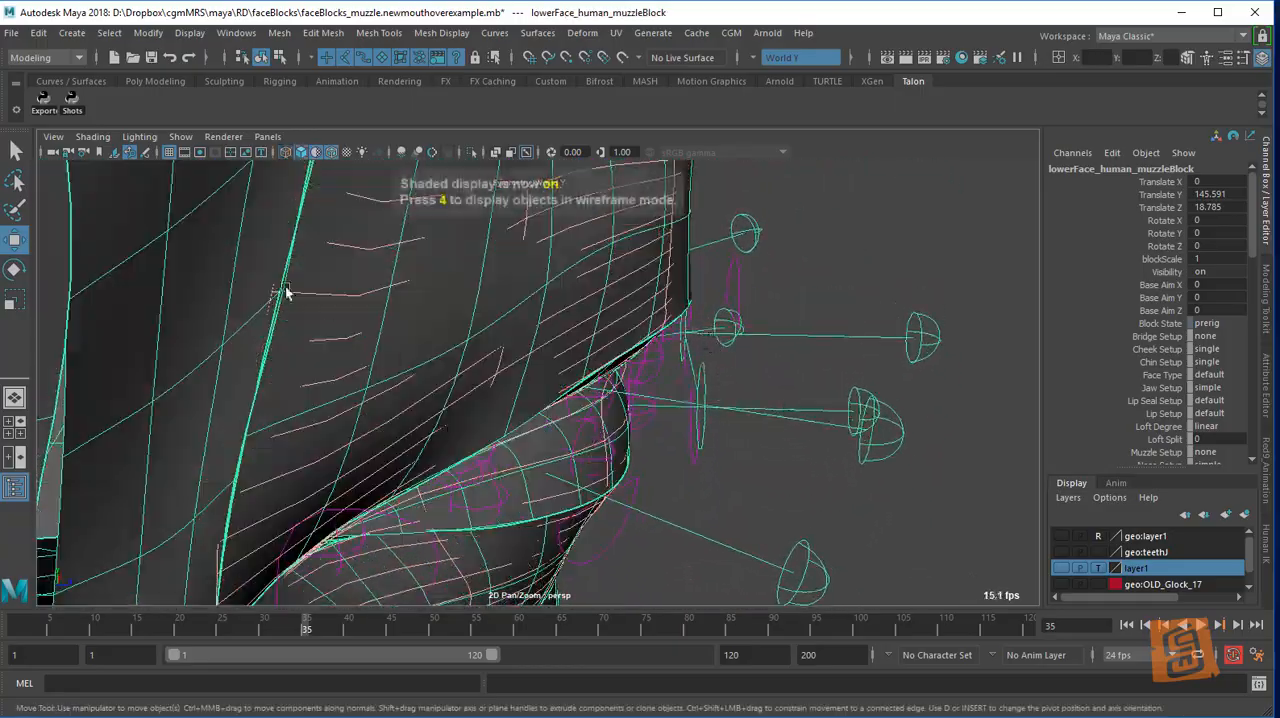
{"action": "left_click", "coordinate": [139, 136]}
{"action": "left_click", "coordinate": [150, 288]}
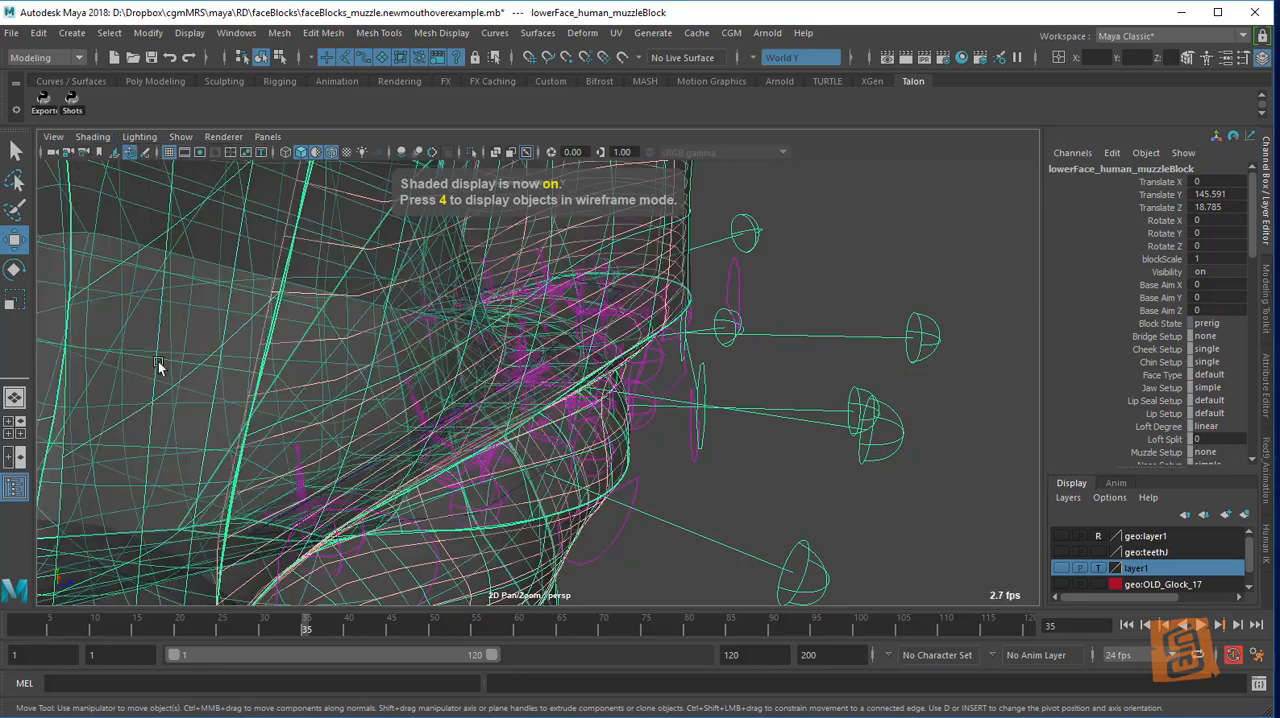
Try raising the muzzle block's Joint Depth to about 0.09, and undo the change
{"action": "mouse_move", "coordinate": [740, 390]}
{"action": "left_mouse_down", "text": "alt"}
{"action": "mouse_move", "coordinate": [757, 392]}
{"action": "mouse_move", "coordinate": [720, 392]}
{"action": "mouse_move", "coordinate": [720, 363]}
{"action": "mouse_move", "coordinate": [709, 397]}
{"action": "left_mouse_up", "text": "alt"}
{"action": "scroll", "coordinate": [1165, 330], "scroll_direction": "down", "scroll_amount": 10}
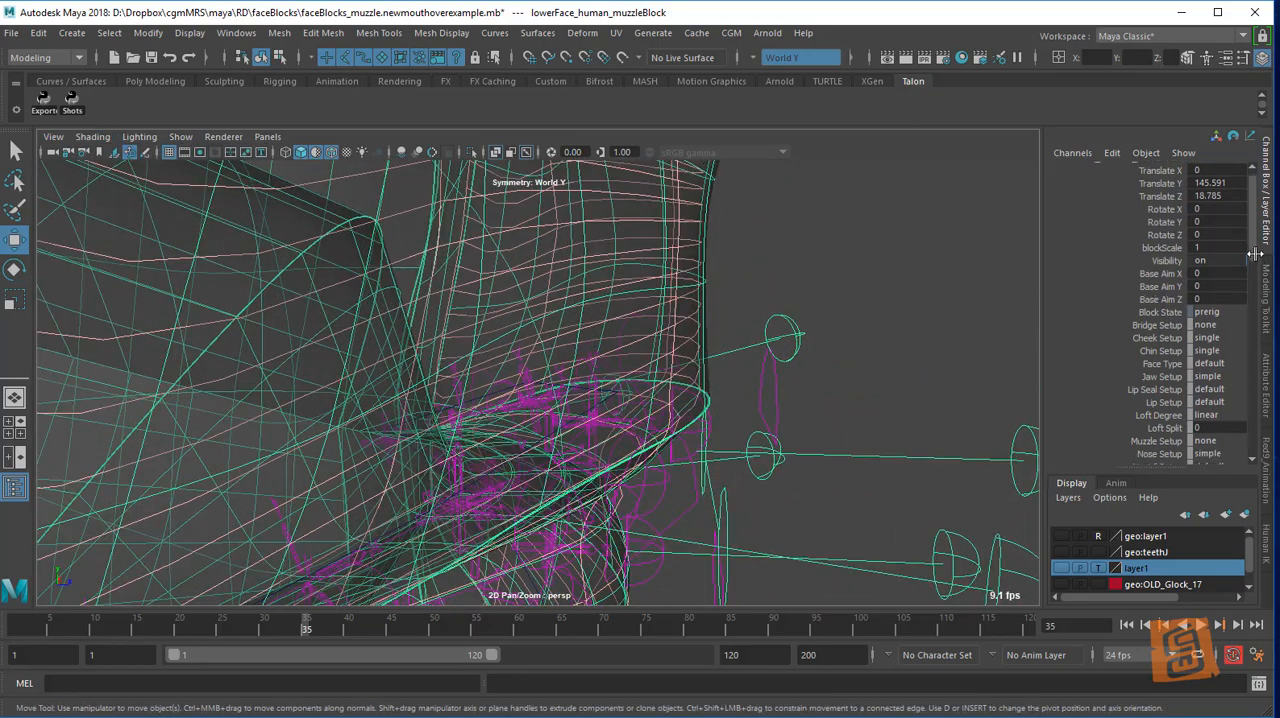
{"action": "left_click", "coordinate": [1160, 308]}
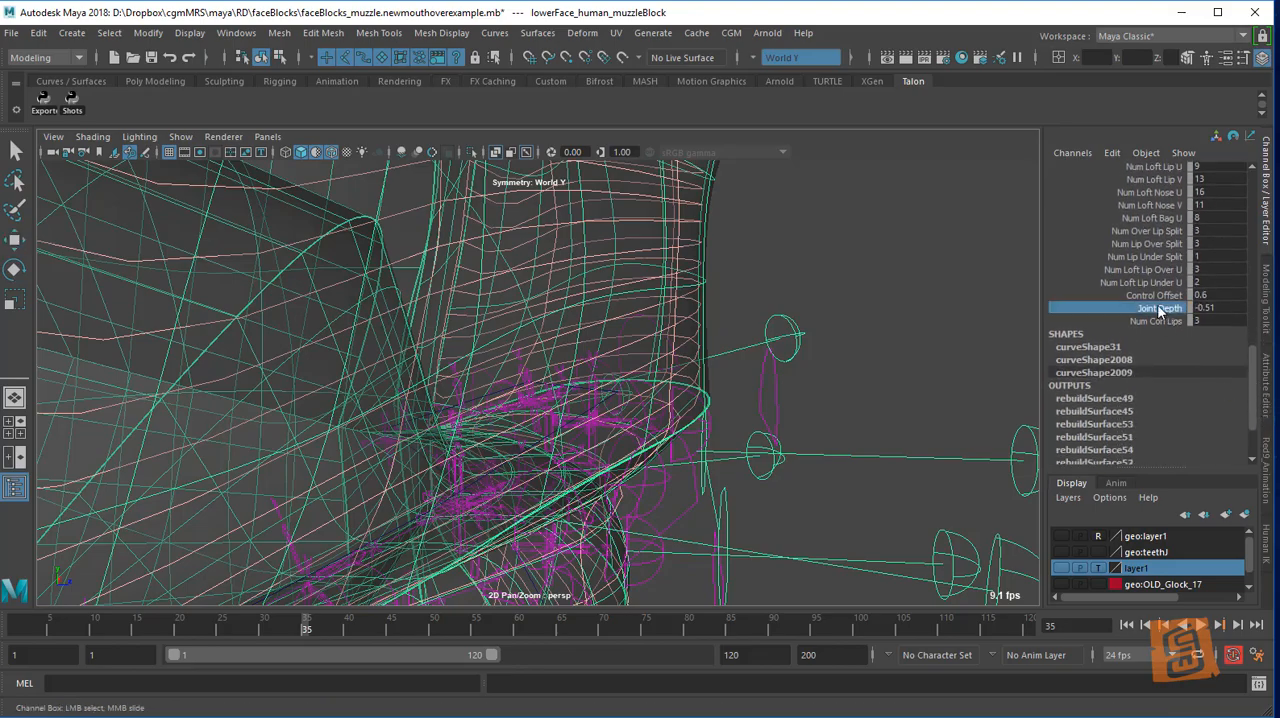
{"action": "left_click_drag", "start_coordinate": [748, 370], "coordinate": [695, 390], "text": "alt"}
{"action": "right_click_drag", "start_coordinate": [695, 390], "coordinate": [714, 411], "text": "alt"}
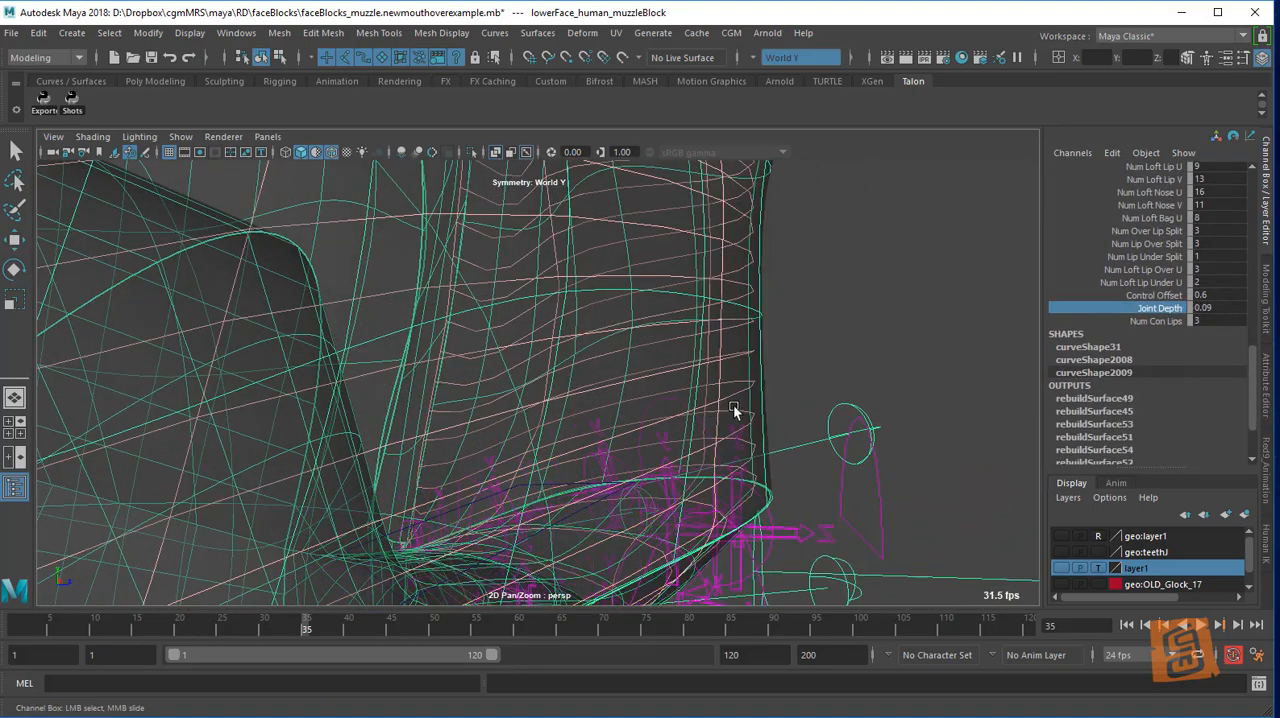
{"action": "left_click_drag", "start_coordinate": [734, 409], "coordinate": [724, 366], "text": "alt"}
{"action": "middle_click_drag", "start_coordinate": [725, 361], "coordinate": [733, 363]}
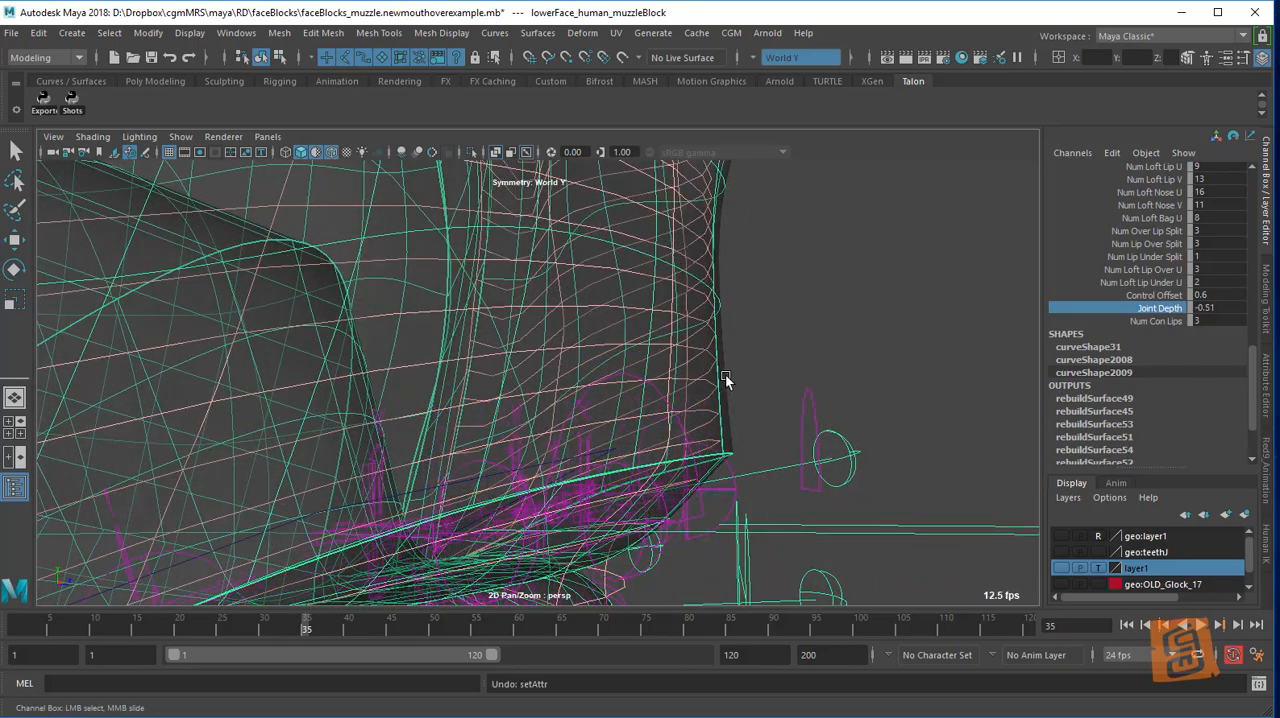
{"action": "left_click_drag", "start_coordinate": [725, 376], "coordinate": [751, 378], "text": "alt"}
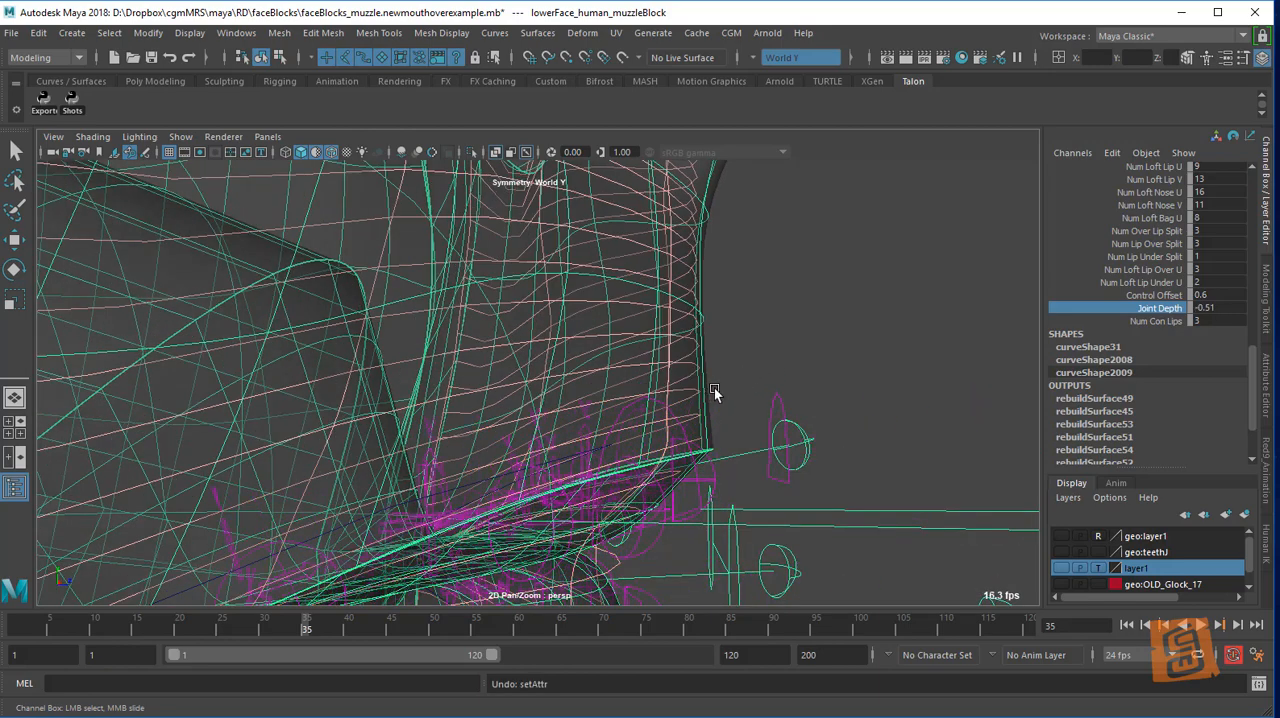
Try moving the left upper lip direct shape handle nearest the center up to about Y 0.116, and undo the move
{"action": "left_click_drag", "start_coordinate": [885, 377], "coordinate": [775, 345], "text": "alt"}
{"action": "left_click", "coordinate": [984, 512]}
{"action": "right_click_drag", "start_coordinate": [984, 512], "coordinate": [854, 301], "text": "alt"}
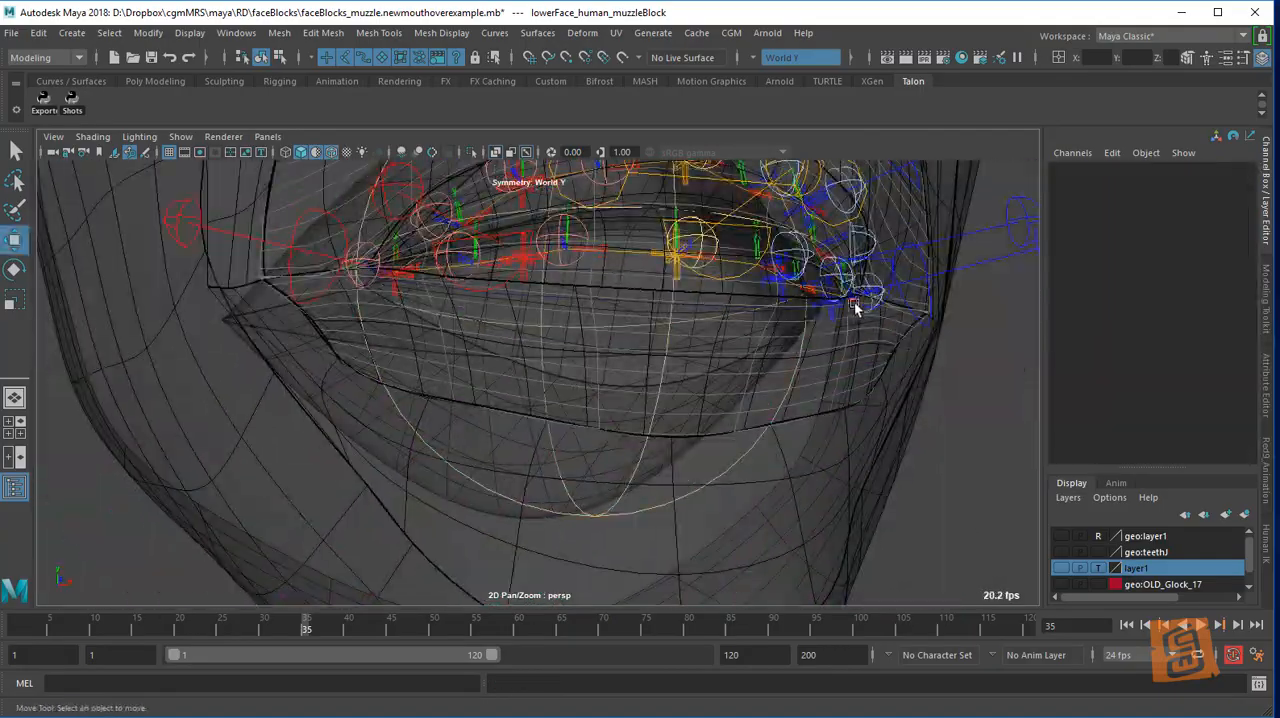
{"action": "left_click_drag", "start_coordinate": [854, 301], "coordinate": [763, 440], "text": "alt"}
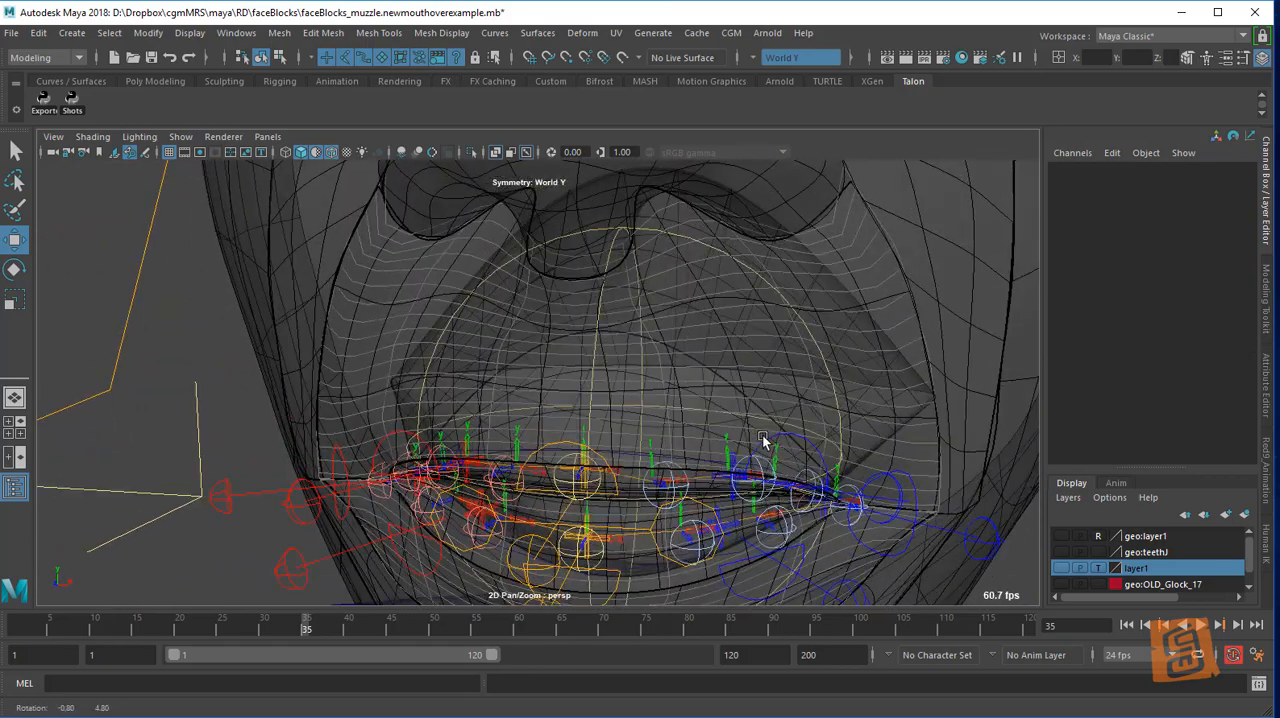
{"action": "left_click", "coordinate": [648, 500]}
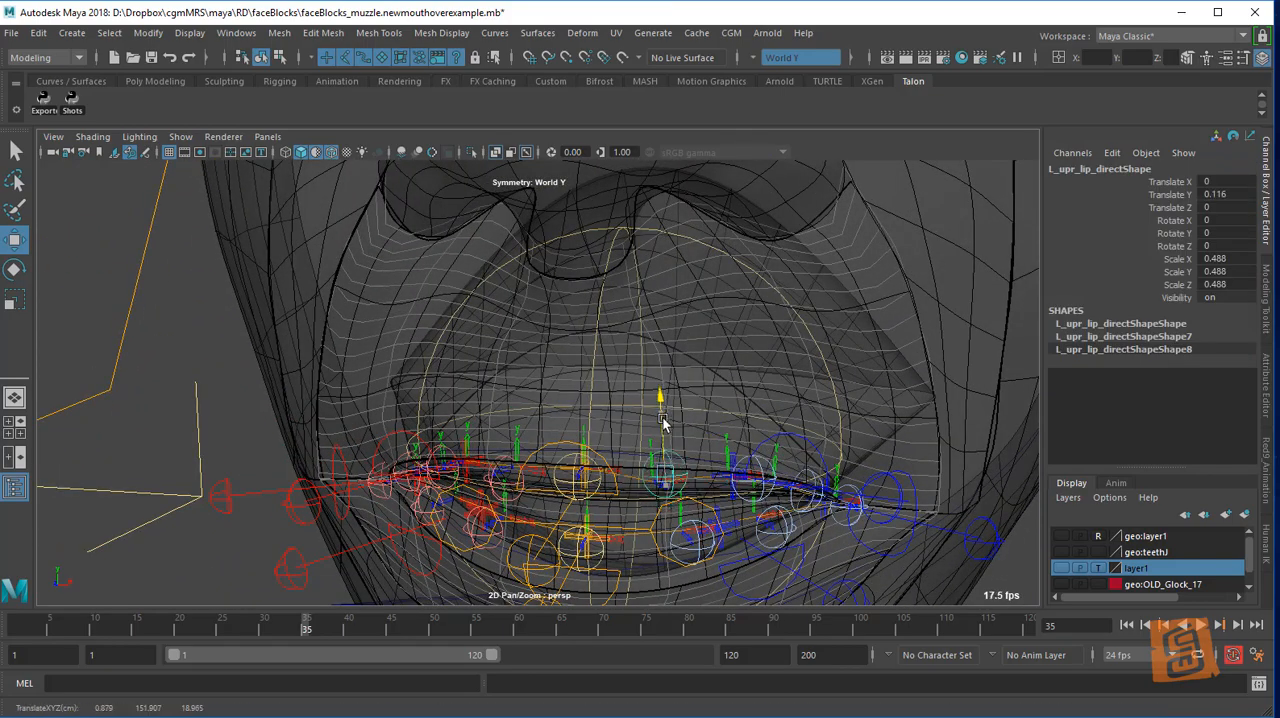
{"action": "left_click_drag", "start_coordinate": [742, 405], "coordinate": [796, 415], "text": "alt"}
{"action": "right_click_drag", "start_coordinate": [796, 415], "coordinate": [723, 413], "text": "alt"}
{"action": "left_click_drag", "start_coordinate": [721, 412], "coordinate": [637, 418], "text": "alt"}
{"action": "scroll", "coordinate": [771, 371], "scroll_direction": "down", "scroll_amount": 5}
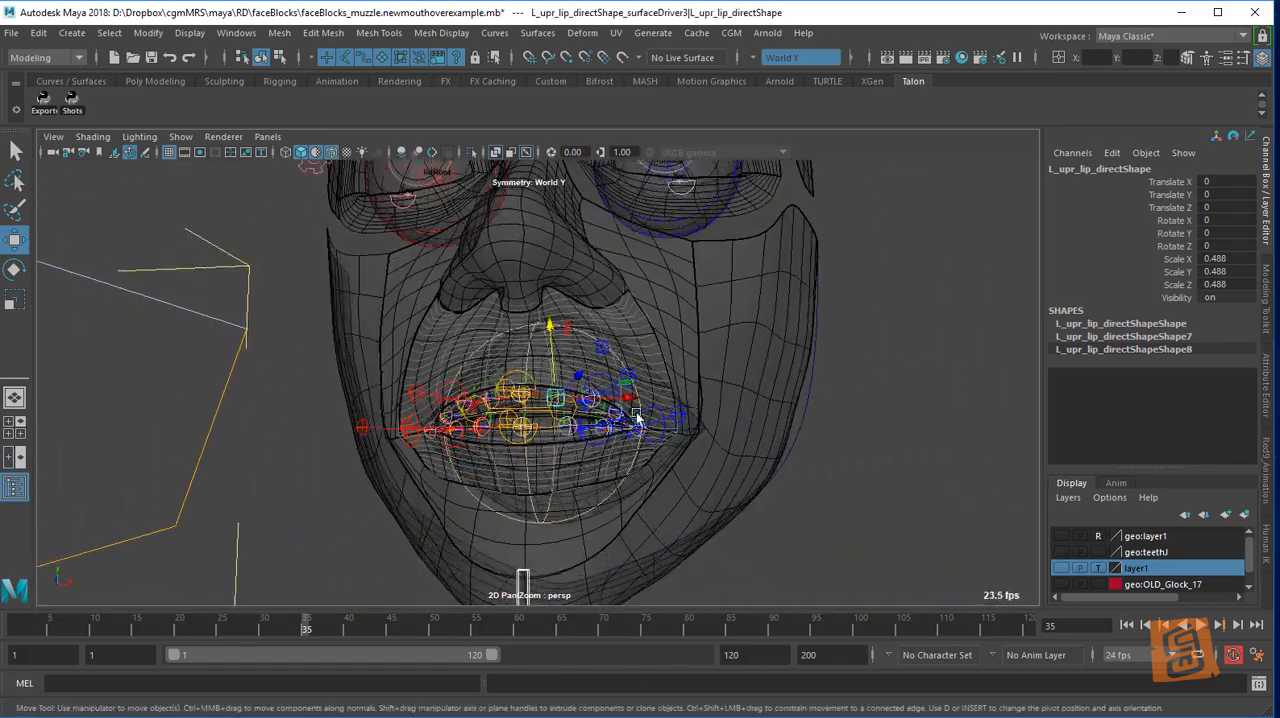
Turn on the viewport display of controllers, try moving the left upper bag top define handle, and undo the move
{"action": "left_click", "coordinate": [181, 136]}
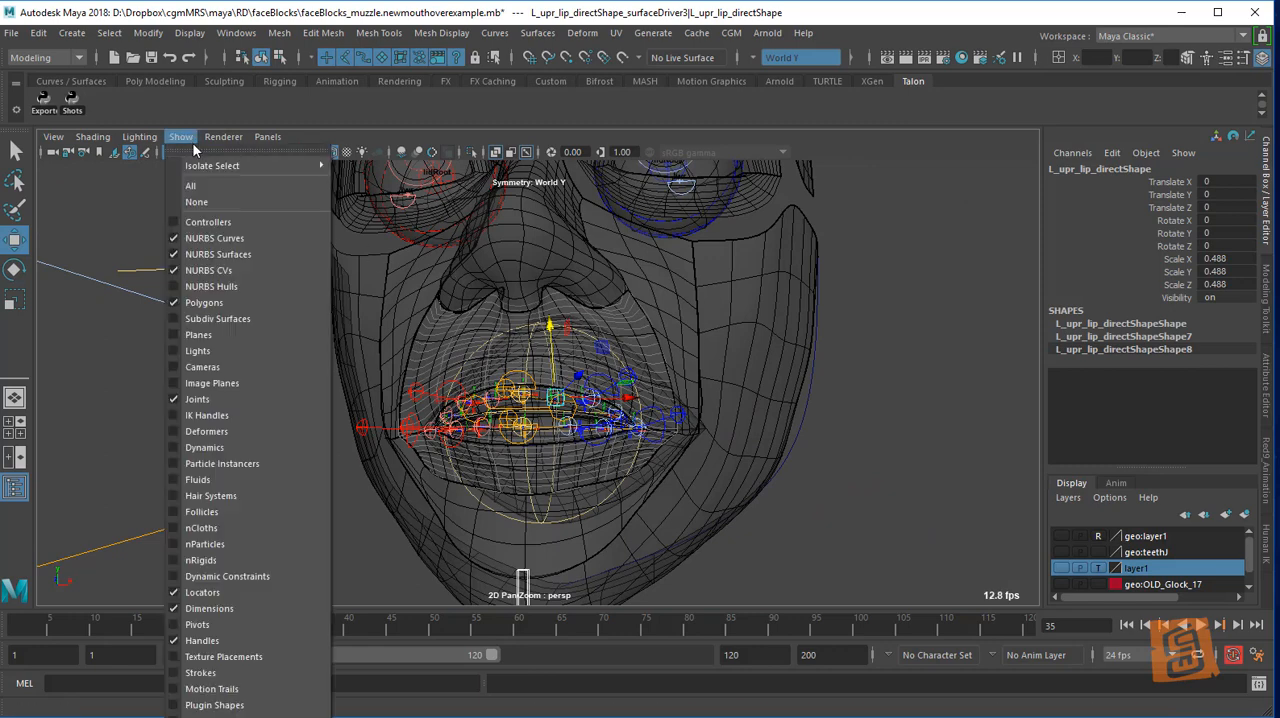
{"action": "left_click", "coordinate": [242, 255]}
{"action": "left_click", "coordinate": [691, 341]}
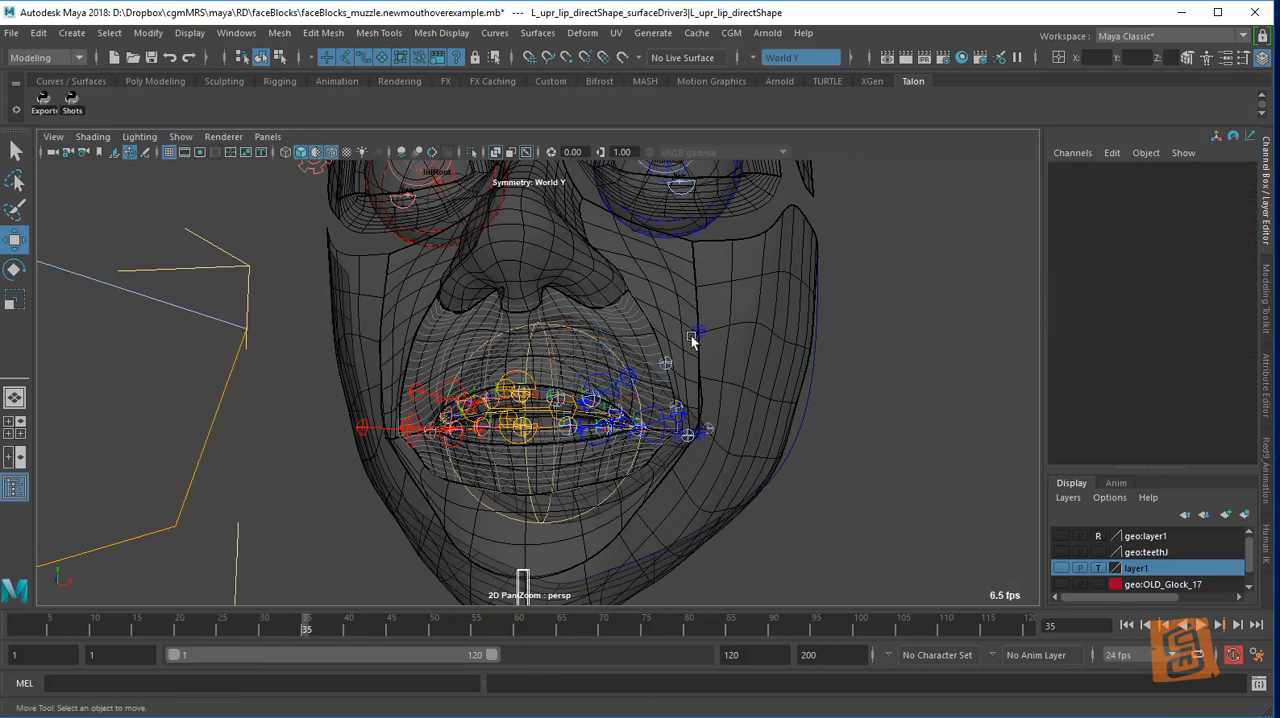
{"action": "left_click_drag", "start_coordinate": [766, 314], "coordinate": [769, 336], "text": "alt"}
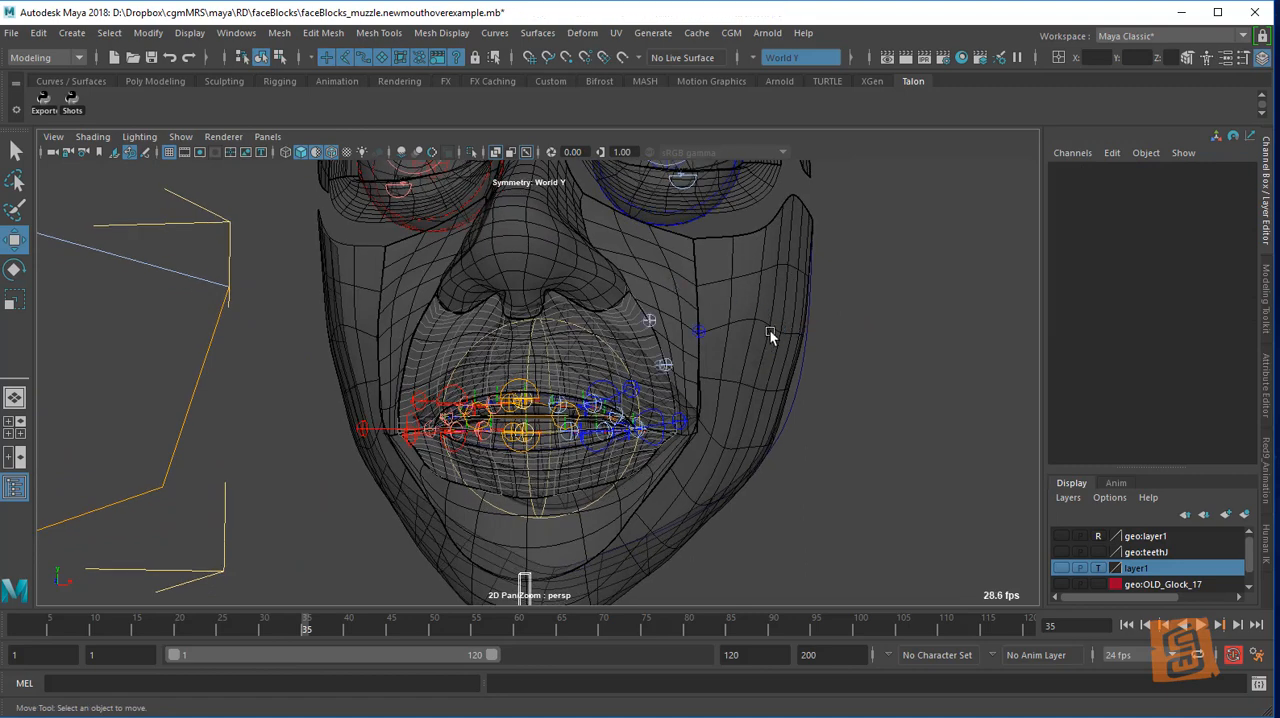
{"action": "left_click", "coordinate": [705, 416]}
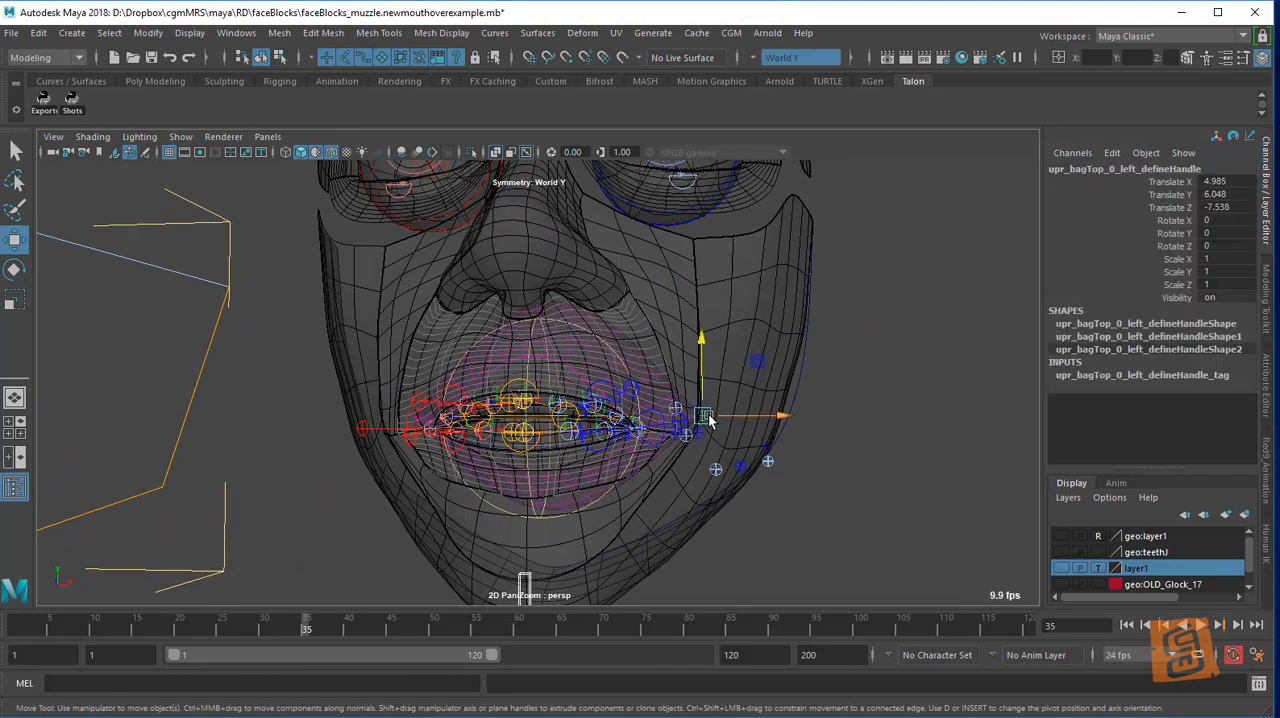
{"action": "left_click_drag", "start_coordinate": [705, 416], "coordinate": [822, 441]}
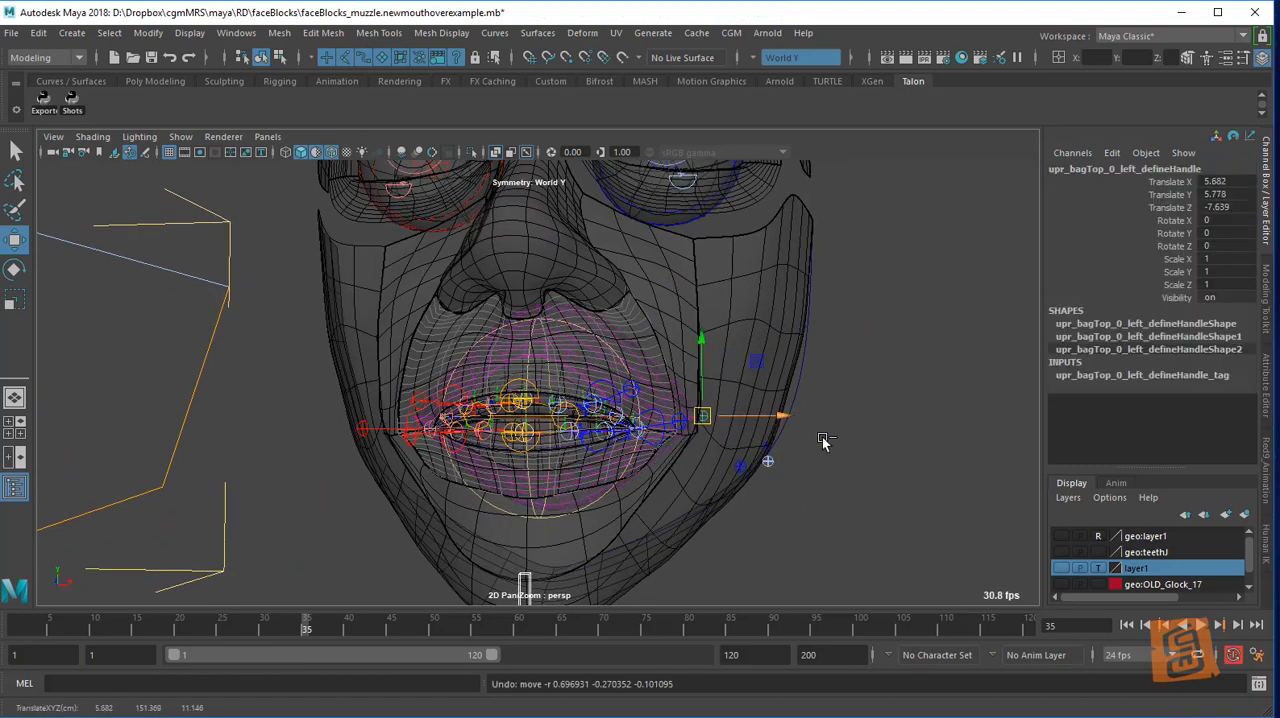
Turn off the viewport display of controllers and clear the selection
{"action": "left_click", "coordinate": [182, 139]}
{"action": "left_click", "coordinate": [200, 239]}
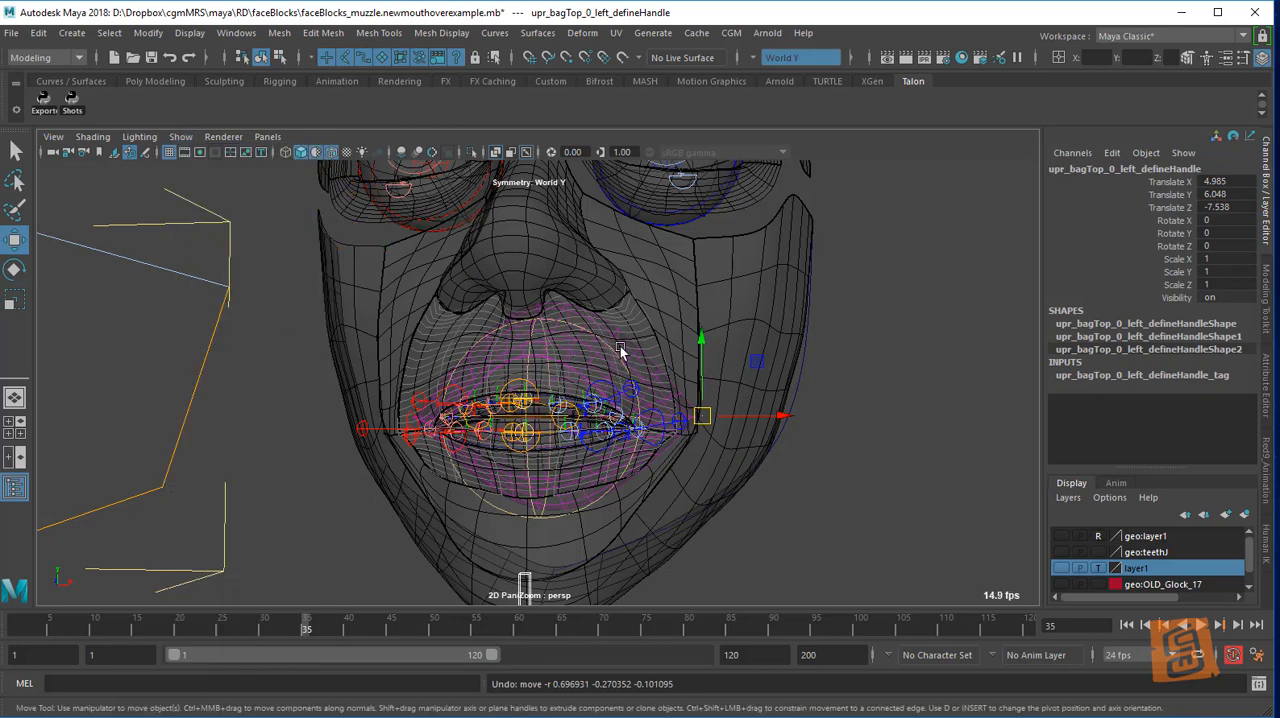
{"action": "left_click", "coordinate": [851, 374]}
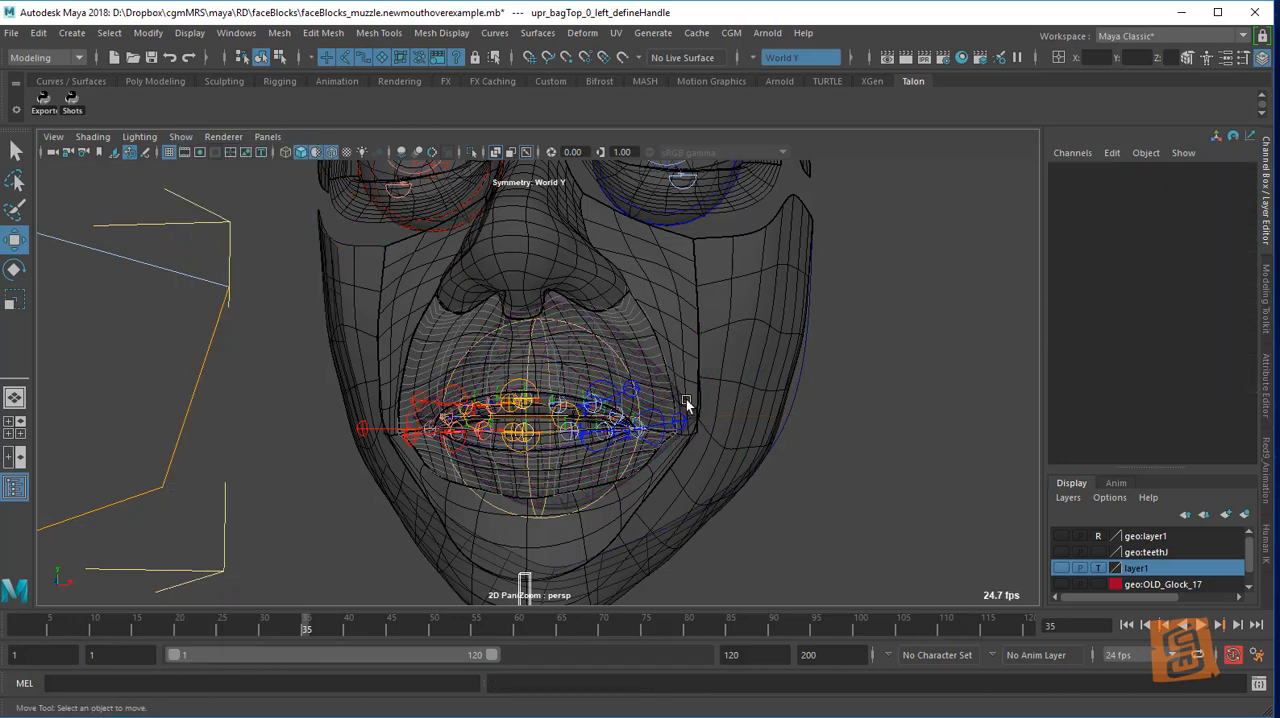
{"action": "left_click_drag", "start_coordinate": [686, 399], "coordinate": [655, 370], "text": "alt"}
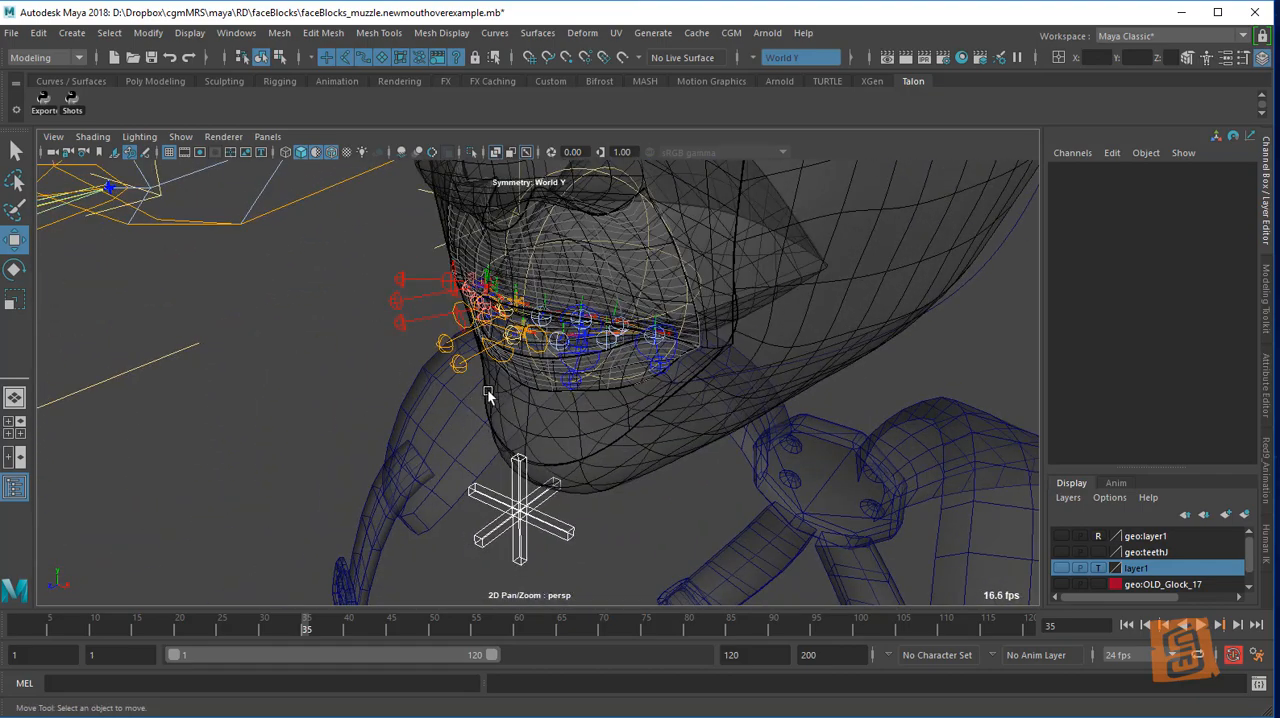
{"action": "left_click_drag", "start_coordinate": [488, 395], "coordinate": [760, 313], "text": "alt"}
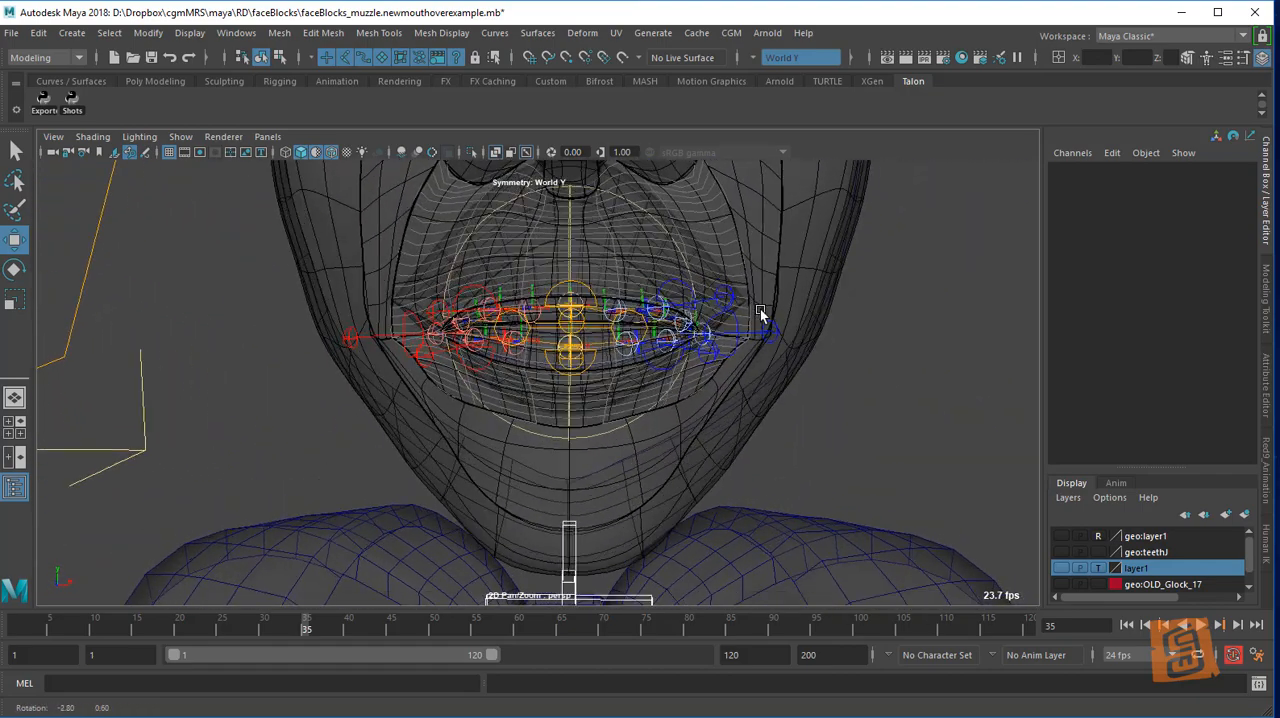
{"action": "left_click_drag", "start_coordinate": [851, 346], "coordinate": [654, 392], "text": "alt"}
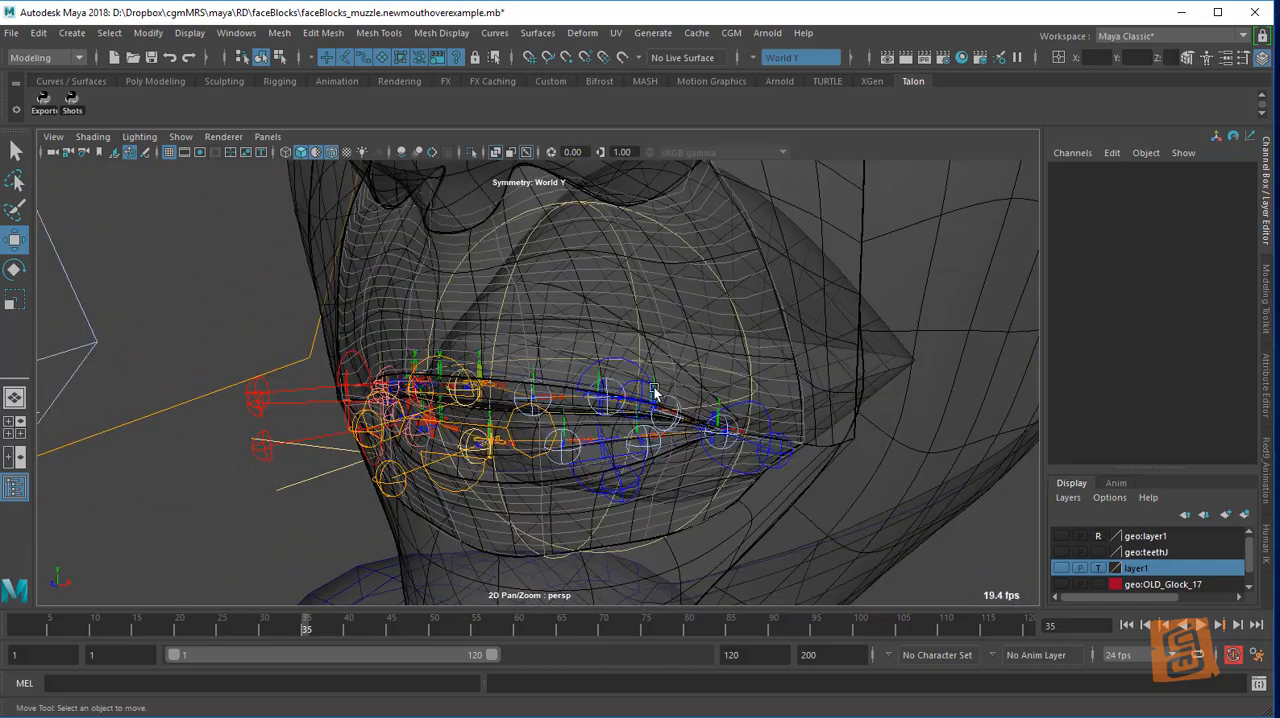